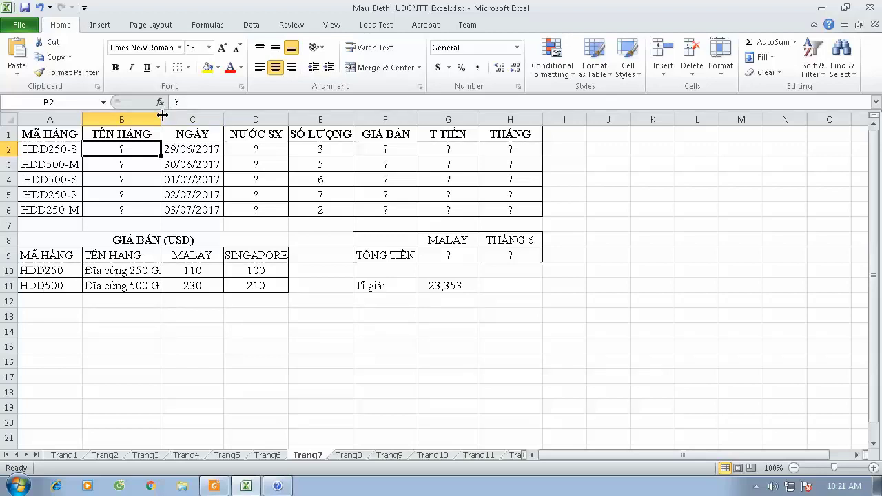
Widen column B to fit the product names and review the formula tasks in the exam PDF in Foxit Reader.
left_click_drag(161, 113, 169, 112)
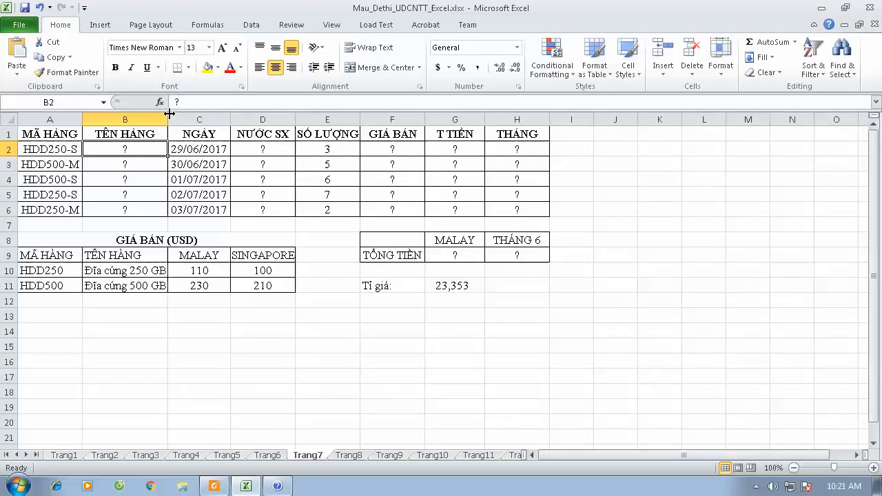
left_click(214, 486)
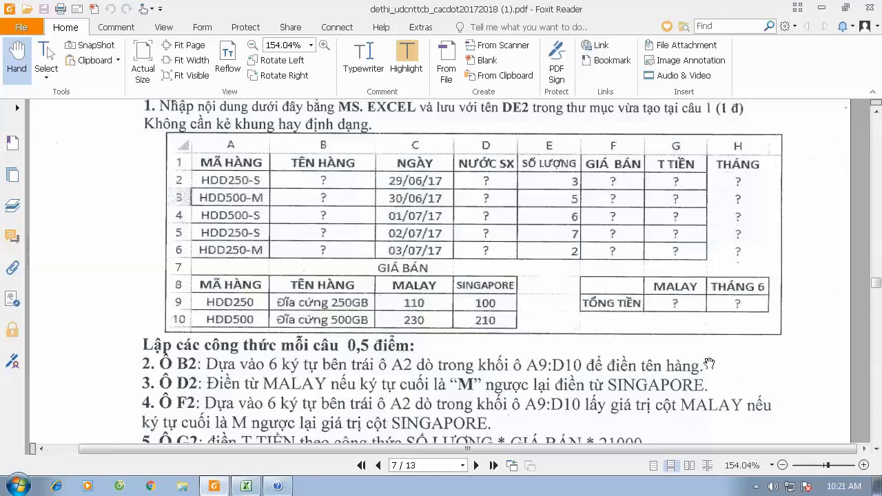
left_click_drag(709, 363, 723, 304)
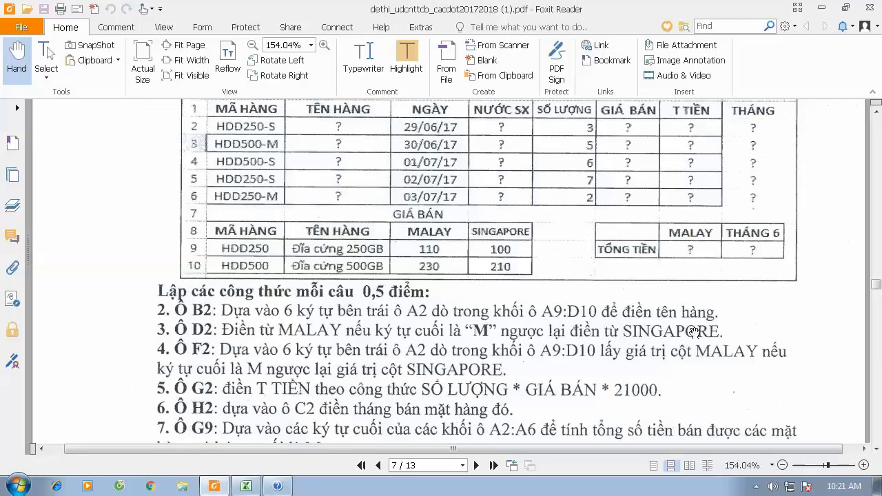
mouse_move(241, 486)
left_click(246, 485)
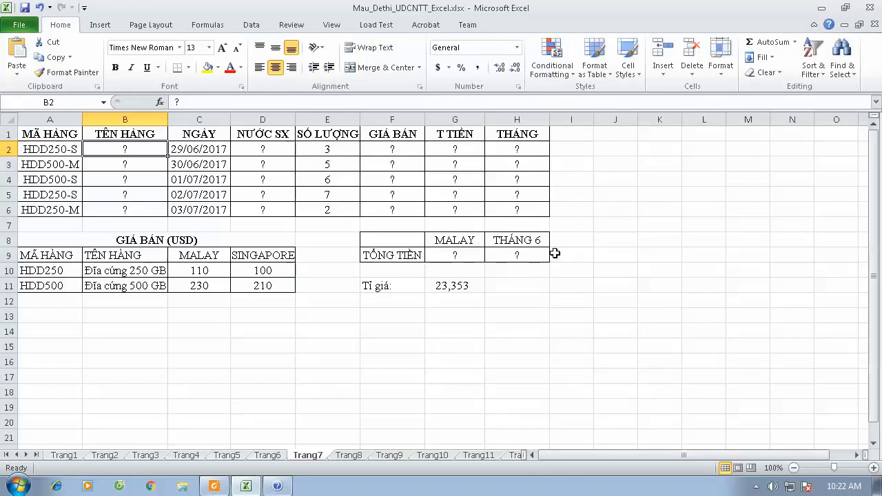
Start a VLOOKUP formula in B2 with LEFT(A2,6) as the lookup value.
type("=v")
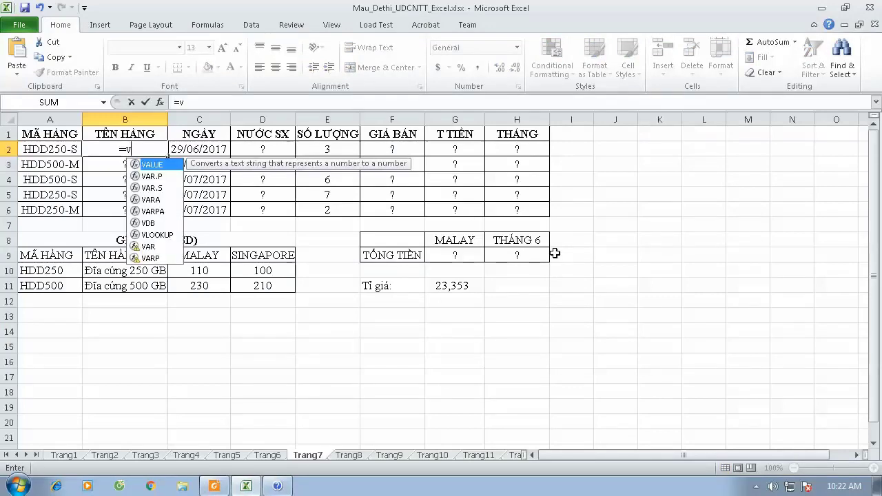
type("look")
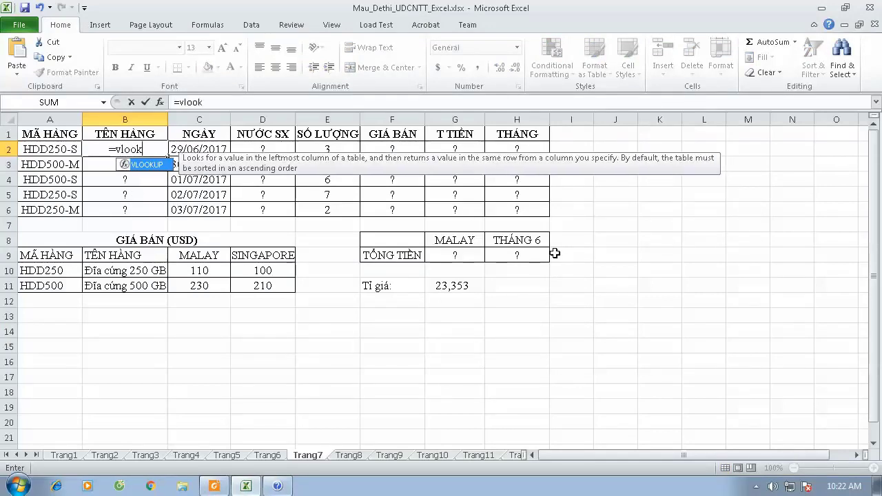
type("up(")
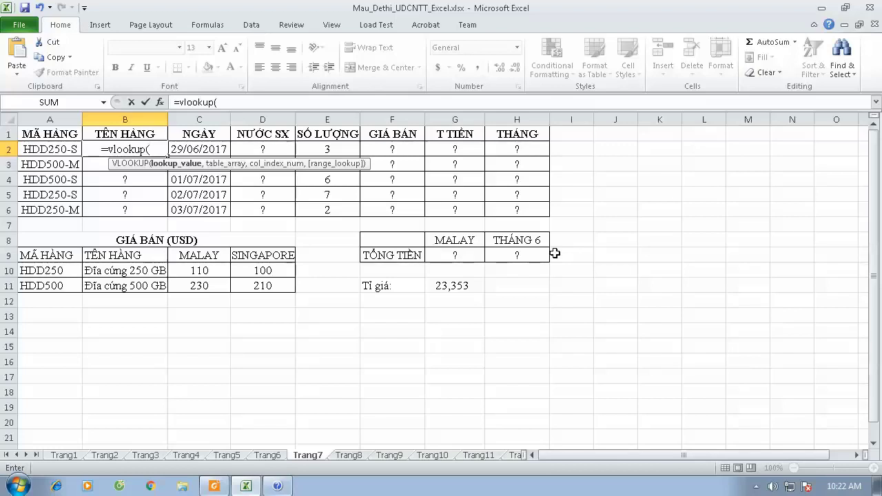
type("l")
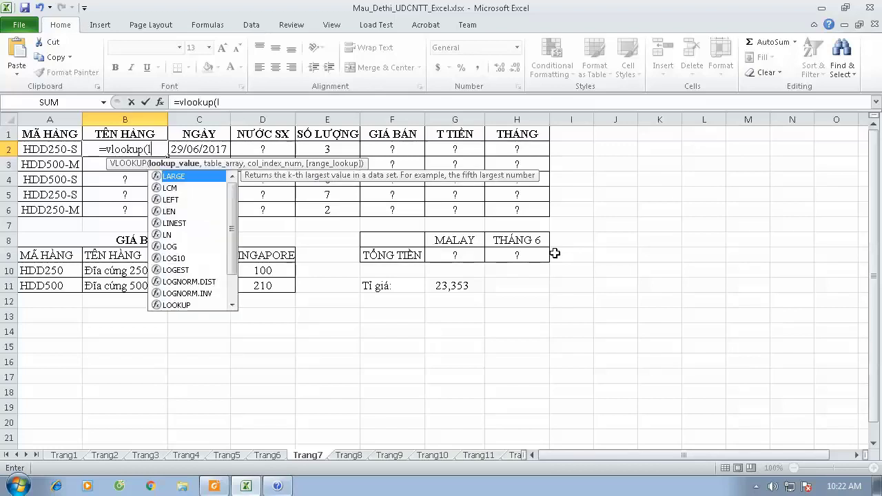
type("eft(")
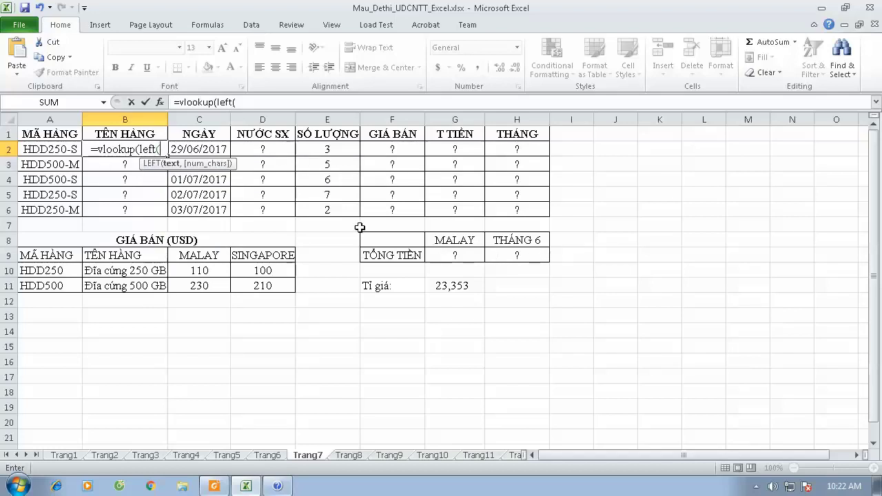
left_click(32, 149)
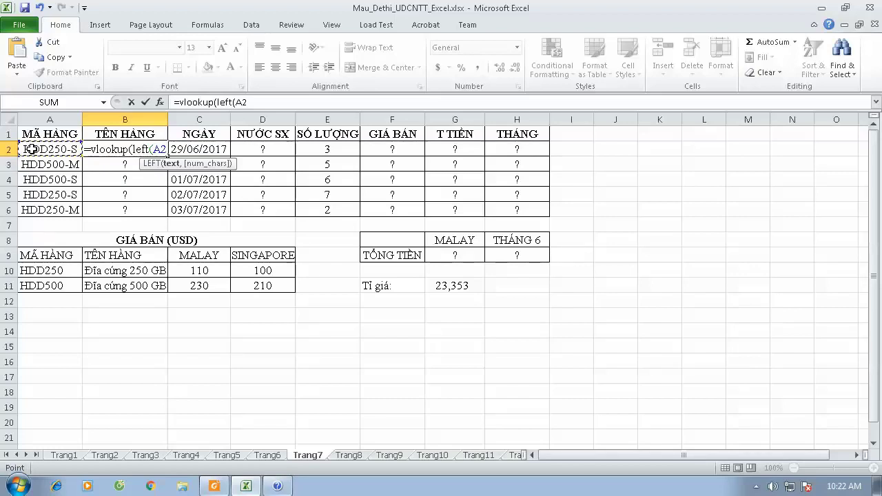
type(",")
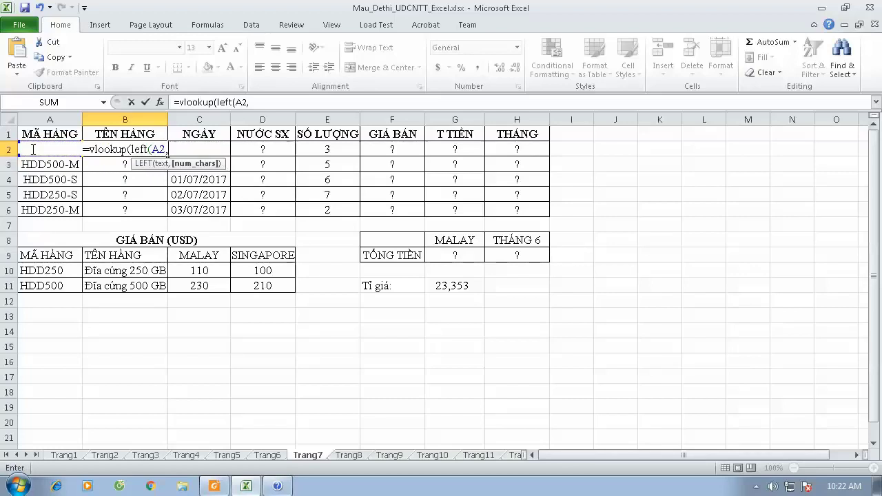
type("6)")
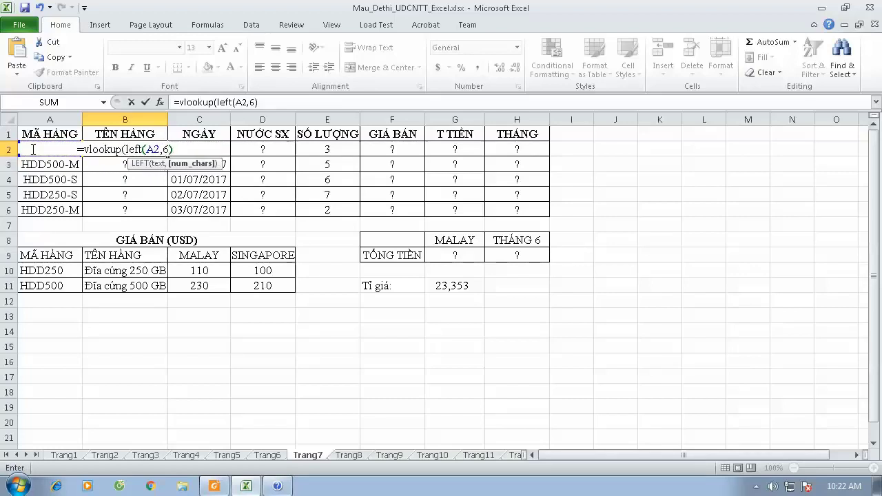
type(",")
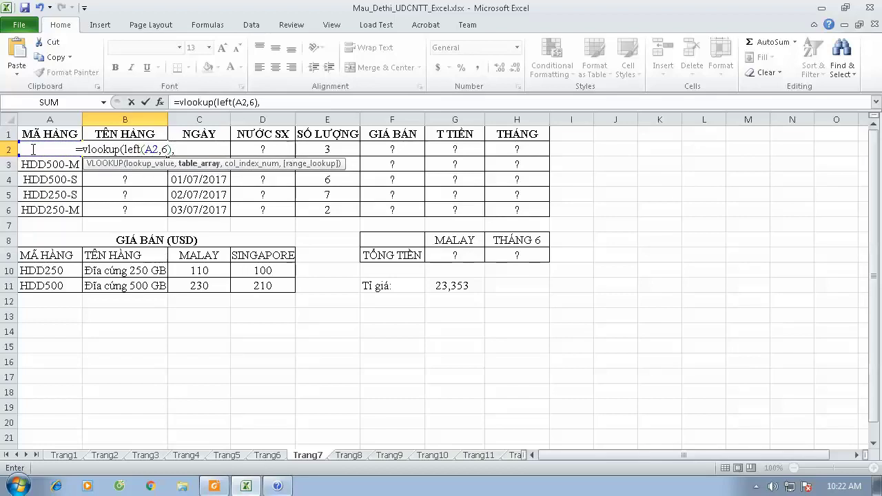
Complete the B2 VLOOKUP with absolute range $A$10:$B$11, column index 2 and match type 0, and fill it down to B6.
left_click_drag(40, 270, 114, 286)
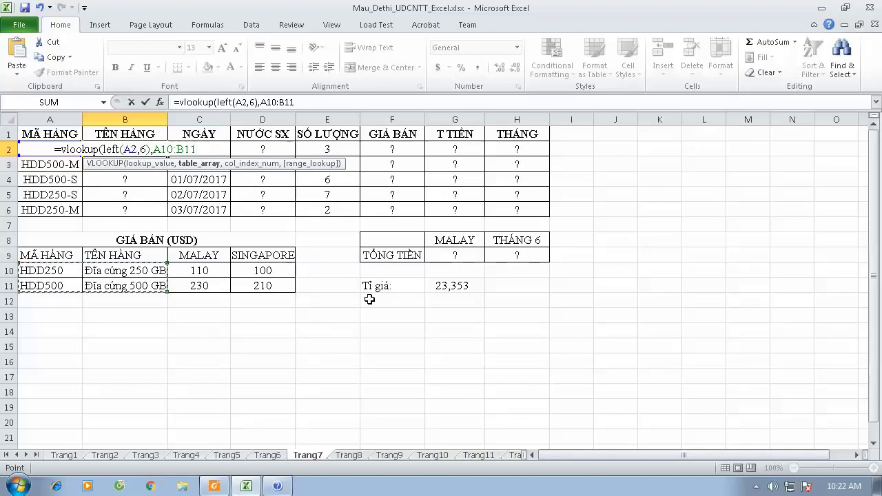
key("F4")
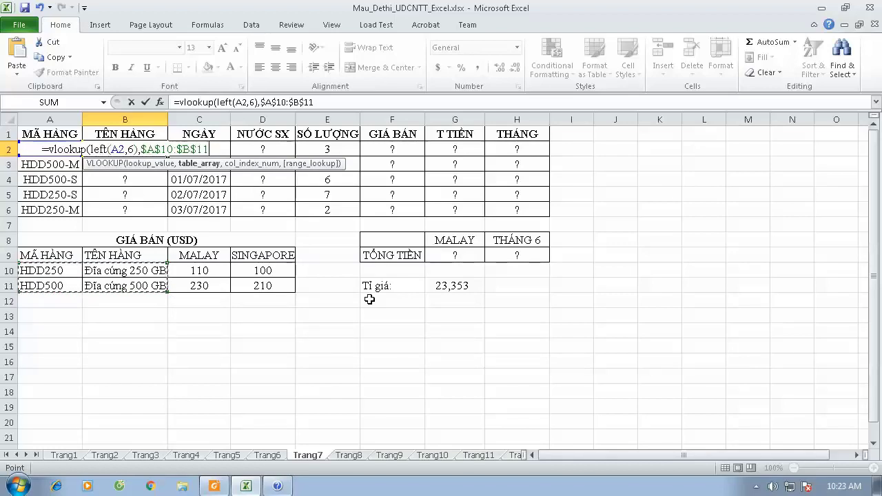
type(",")
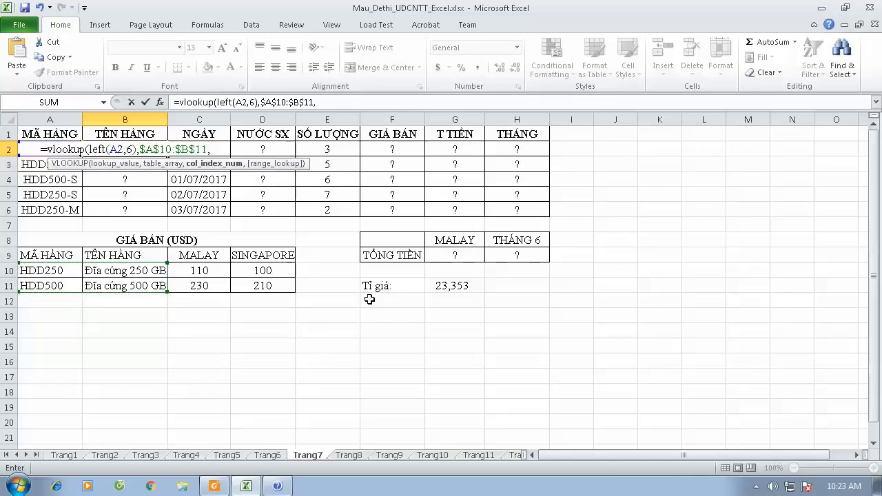
type("2")
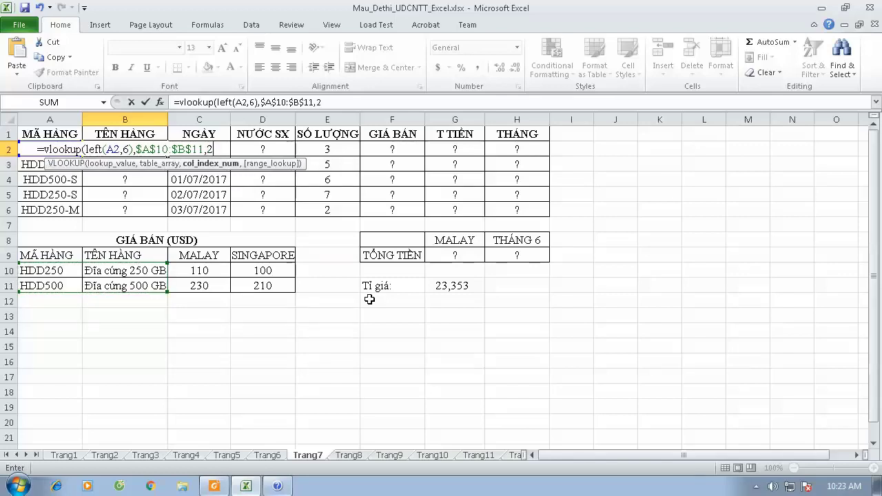
type(",0")
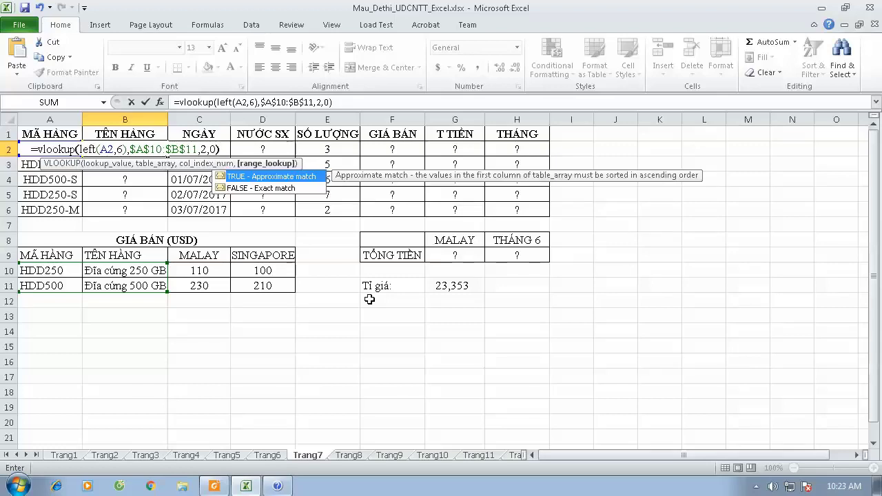
type(")")
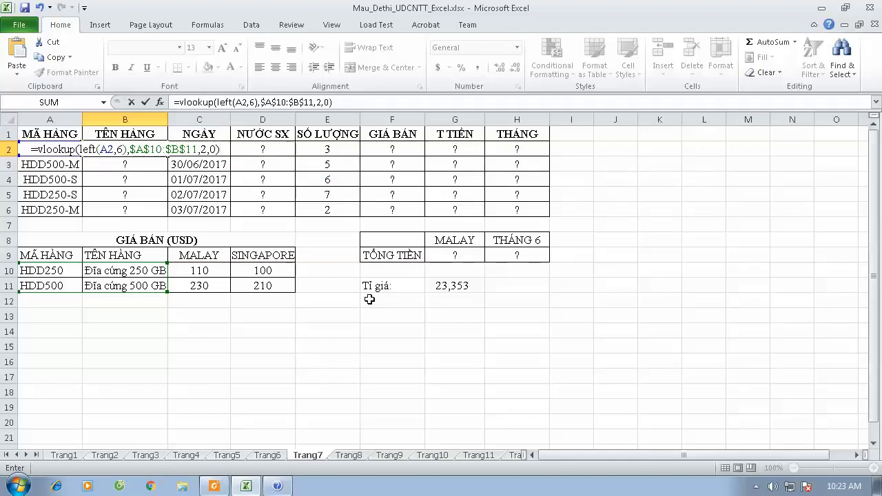
key("Return")
left_click(124, 147)
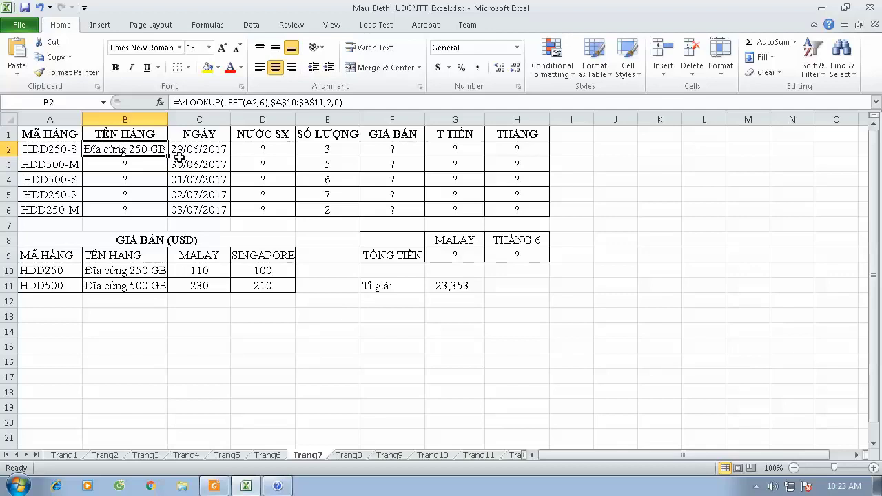
left_click_drag(167, 155, 167, 214)
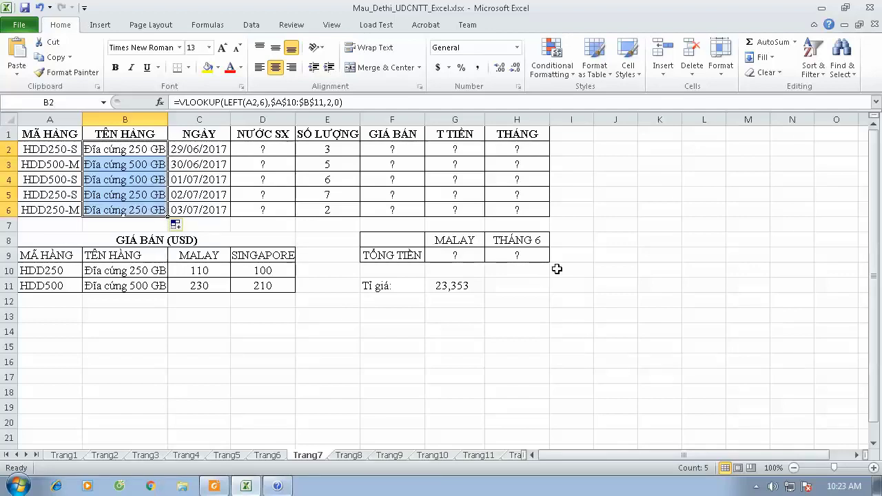
Check the D2 task in the Foxit Reader exam PDF and widen column D in Excel to fit its SINGAPORE heading.
left_click(284, 152)
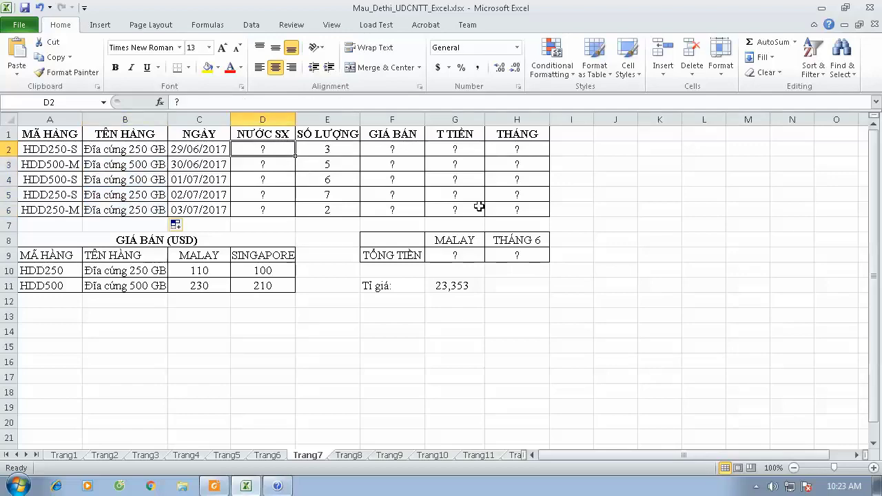
left_click(215, 486)
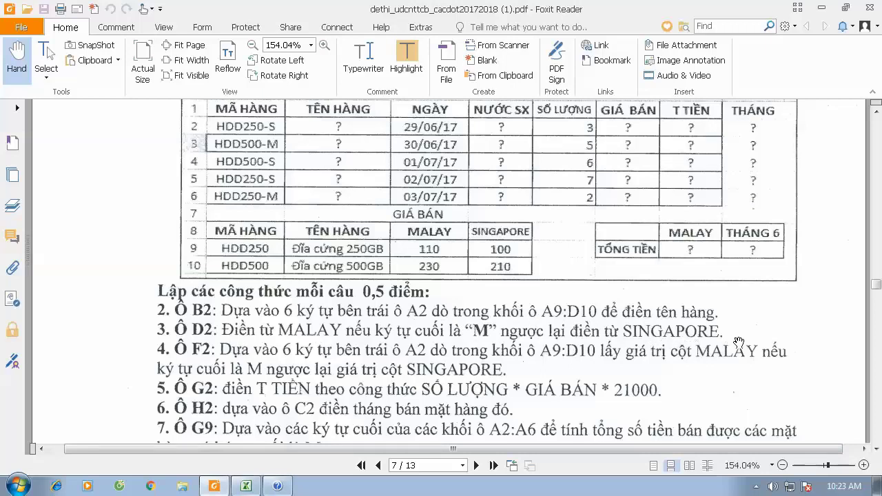
left_click(246, 485)
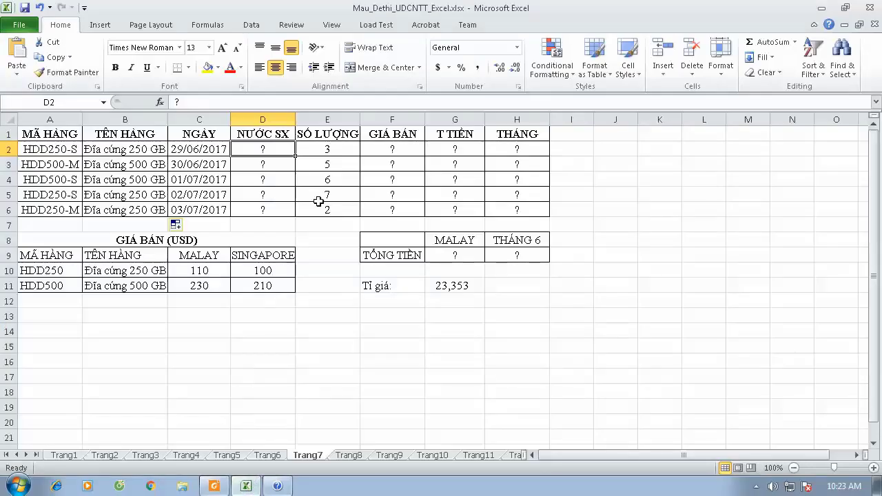
left_click_drag(295, 119, 299, 118)
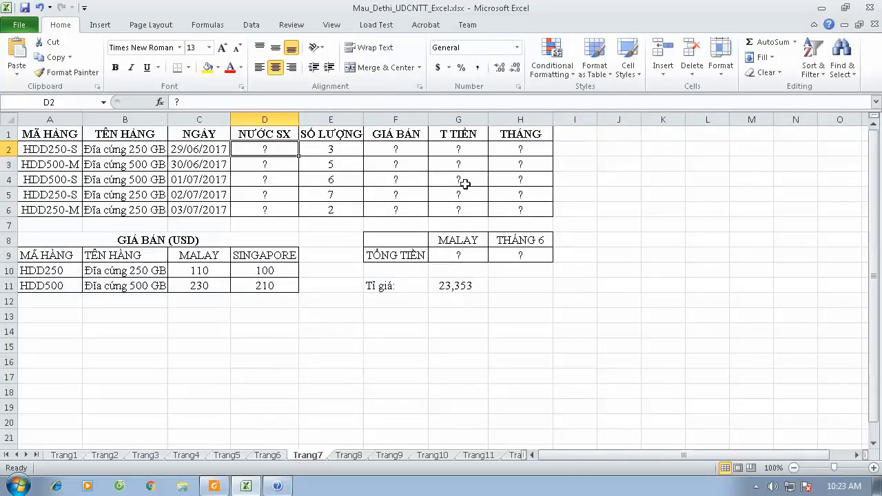
Start an IF formula in D2 that tests whether RIGHT(A2) equals "M".
type("=")
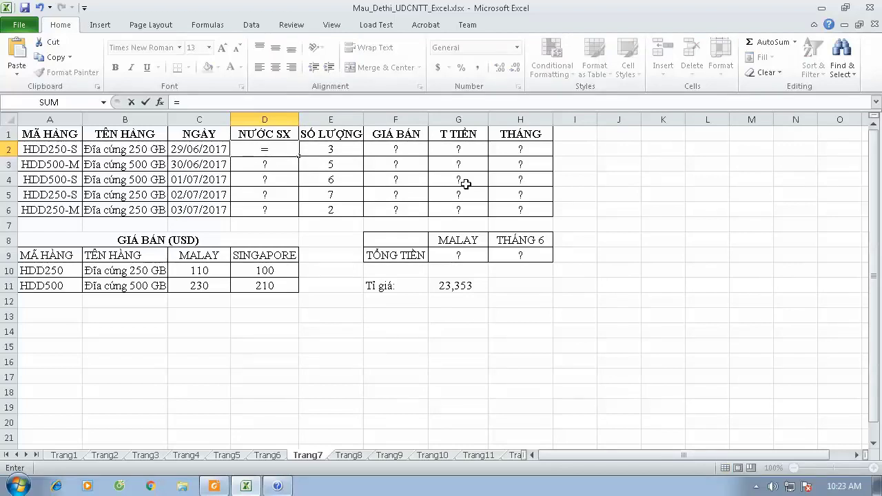
type("if(")
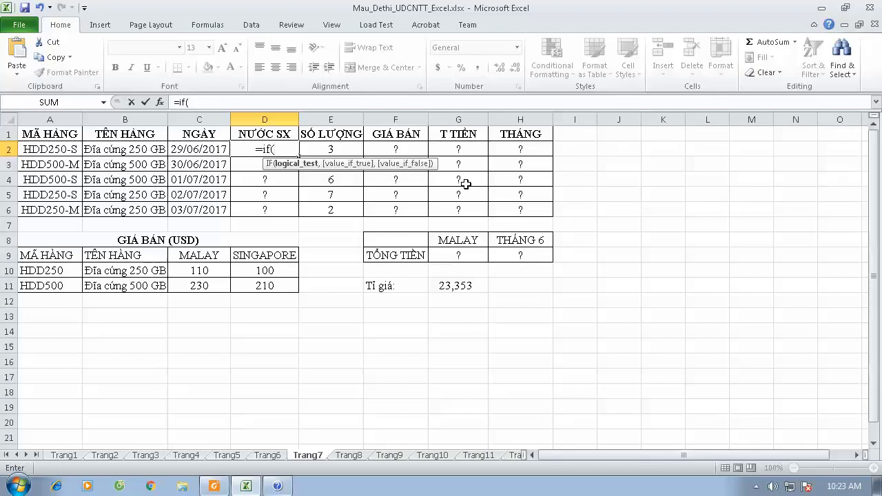
type("r")
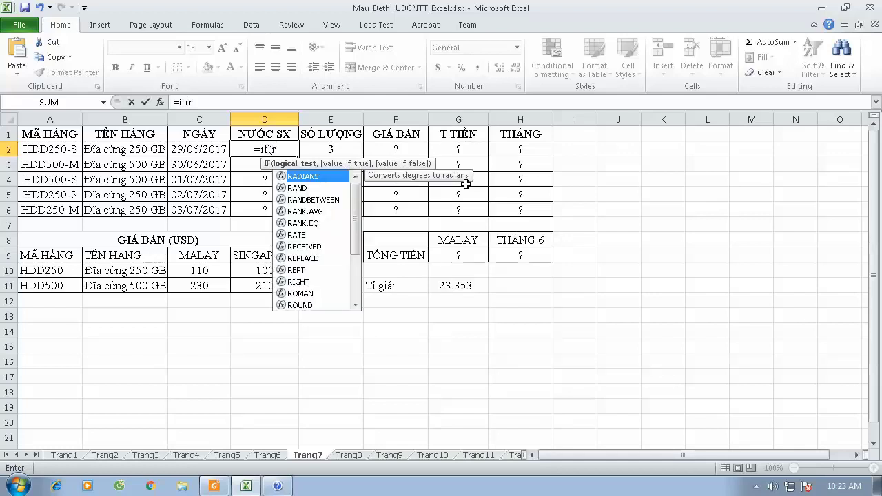
type("ight(")
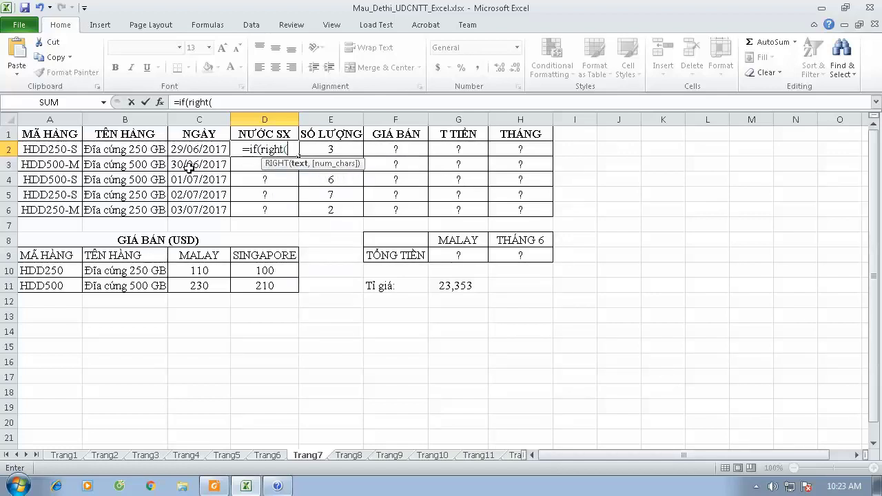
left_click(55, 148)
type(")=")
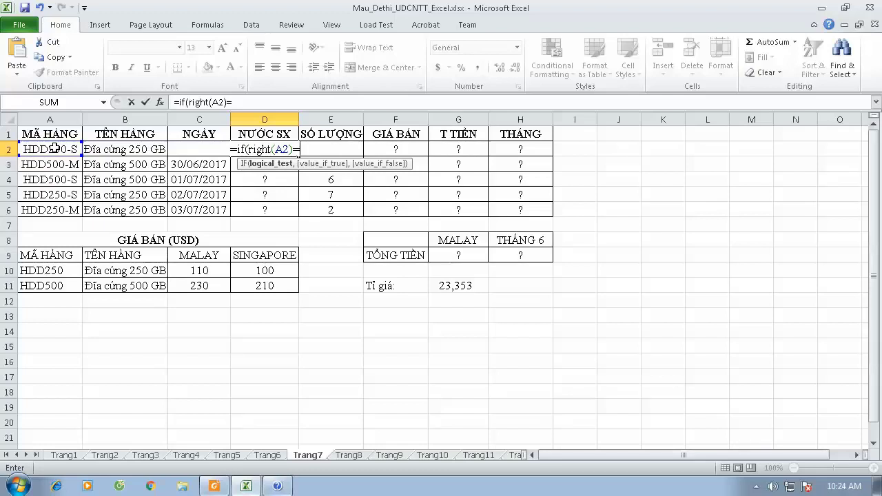
type("\"")
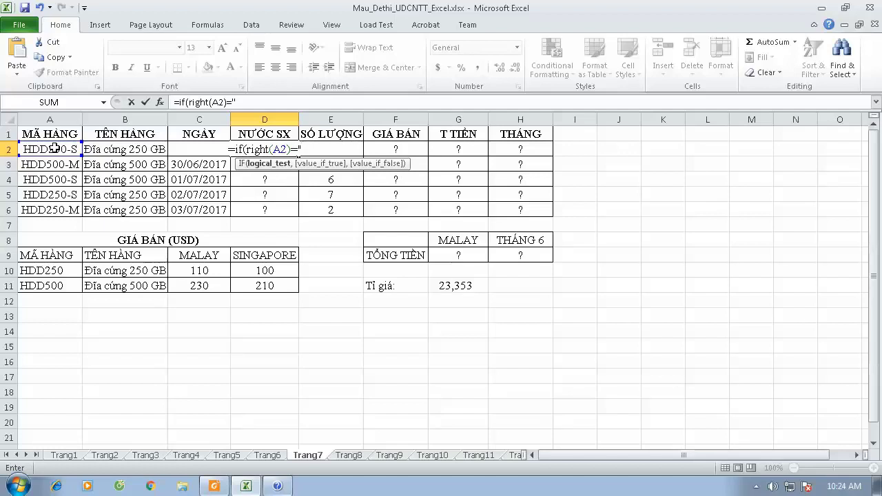
type("M")
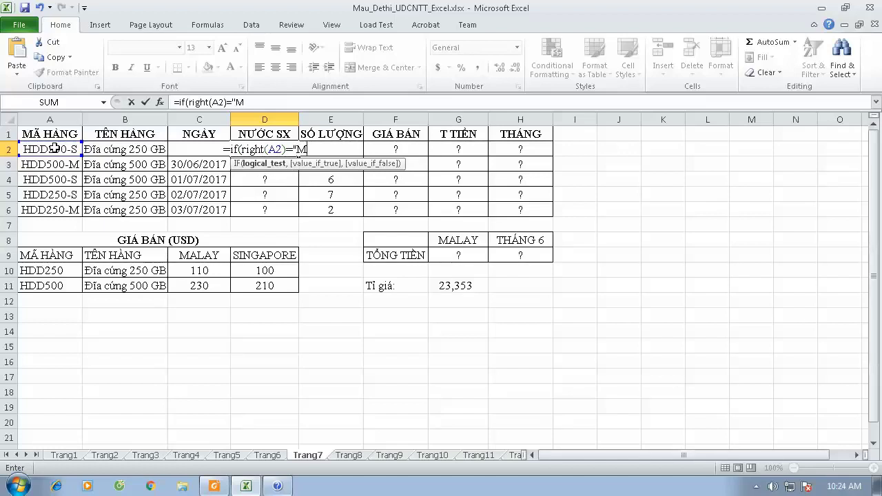
type("\",")
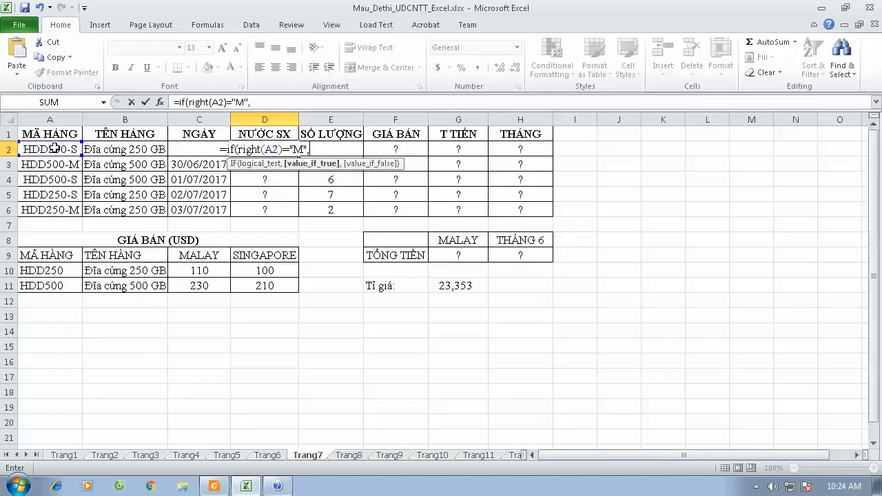
Give the D2 IF formula "Malay" as the true value and "singapore" as the false value.
type("\"M")
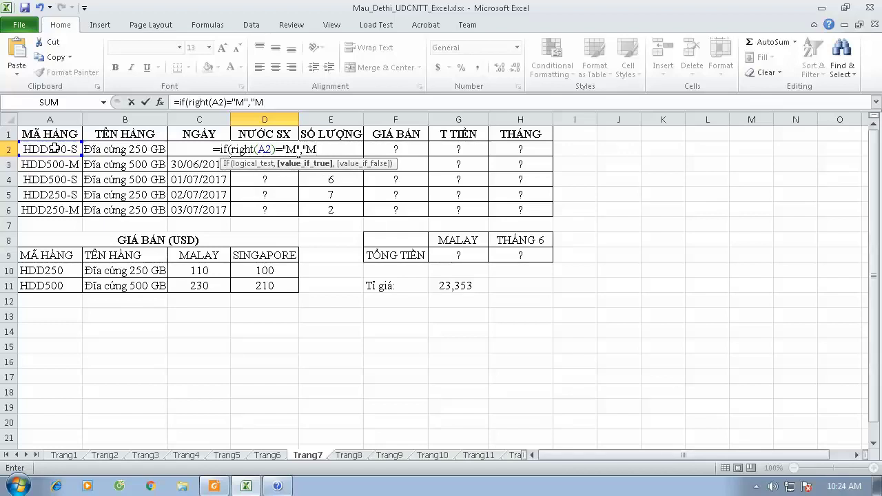
type("alay")
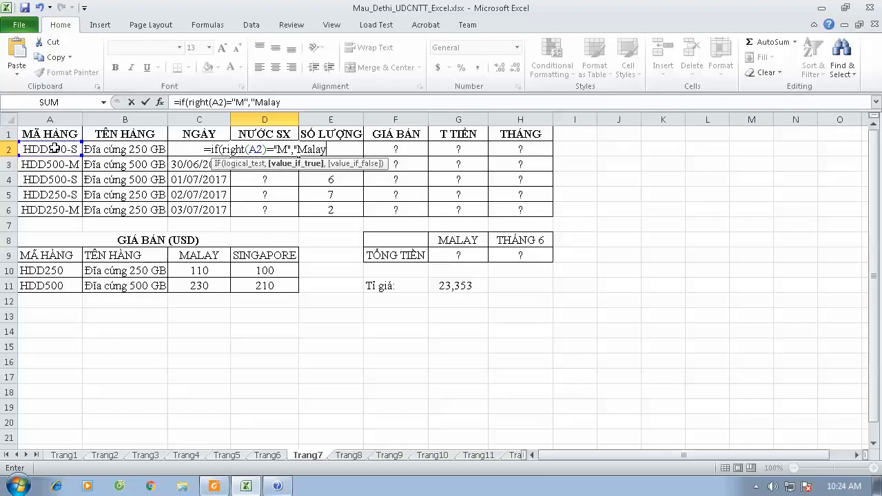
type("\",")
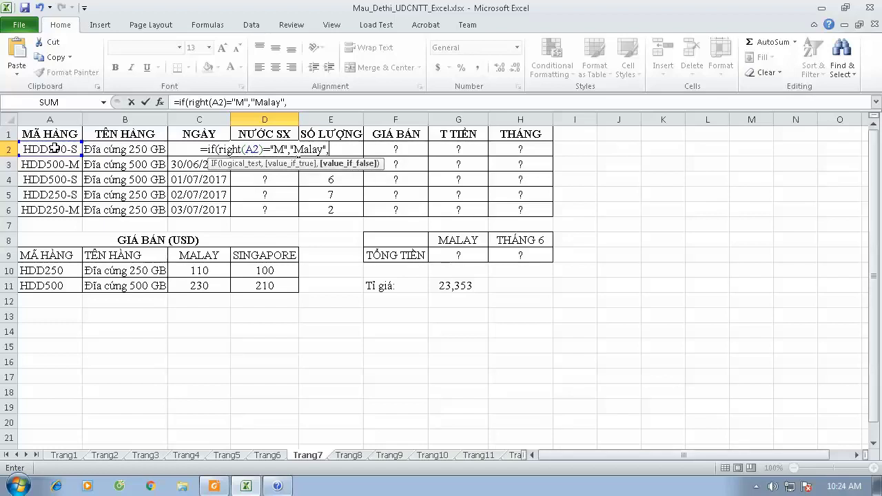
type("\"si")
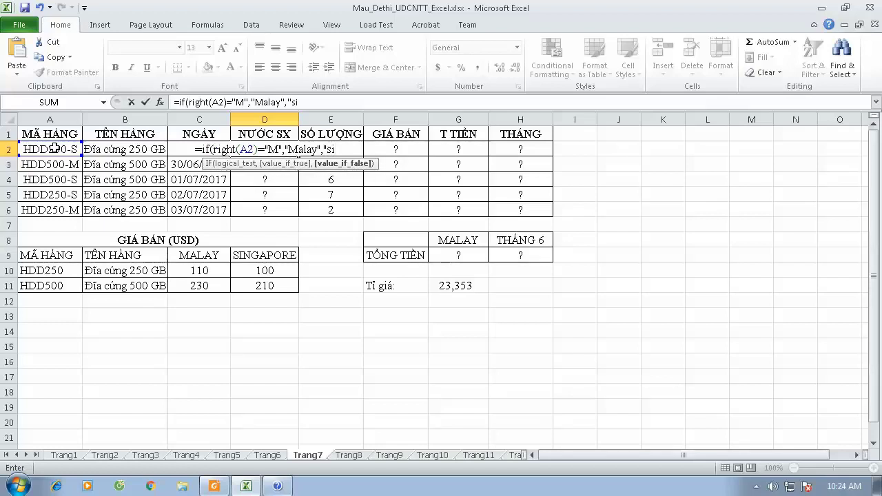
type("n")
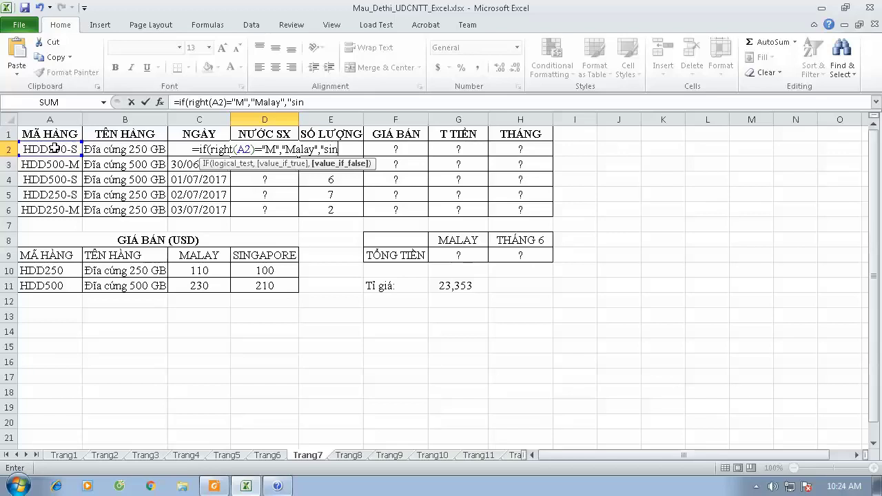
type("ga")
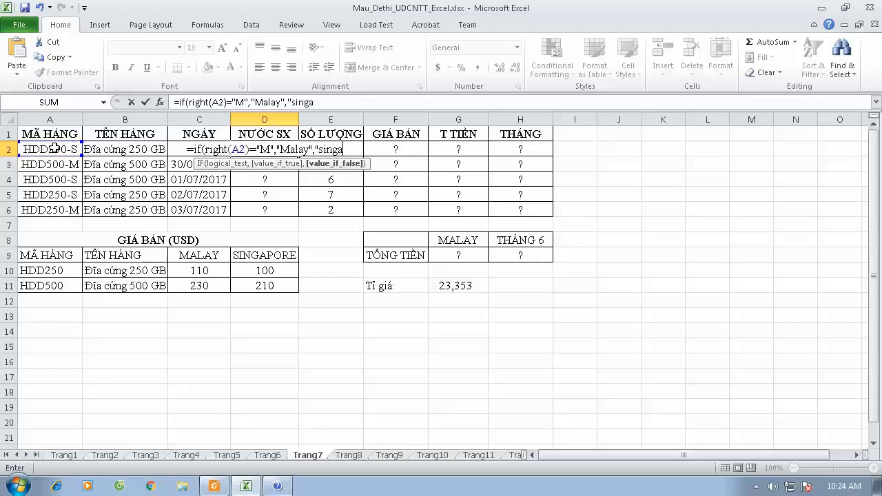
type("pore\"")
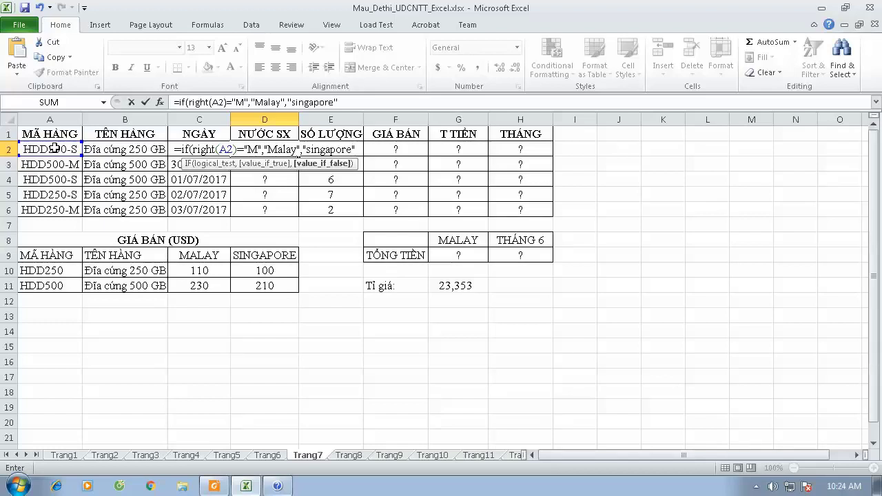
Capitalise the false value to "Singapore", complete the D2 IF formula and fill it down to D6.
left_click(348, 102)
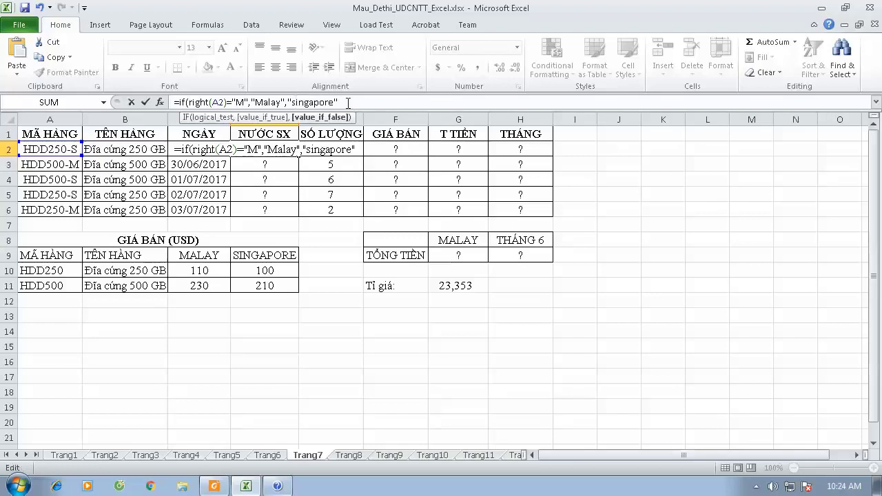
key("Left")
key("Left")
key("Left")
key("Left")
key("Left")
key("Left")
key("Left")
key("Left")
key("Left")
key("BackSpace")
type("S")
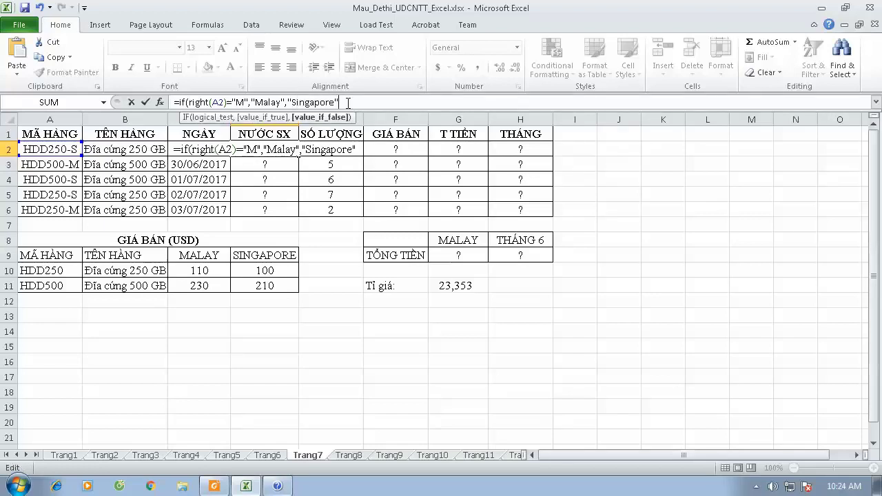
type(")")
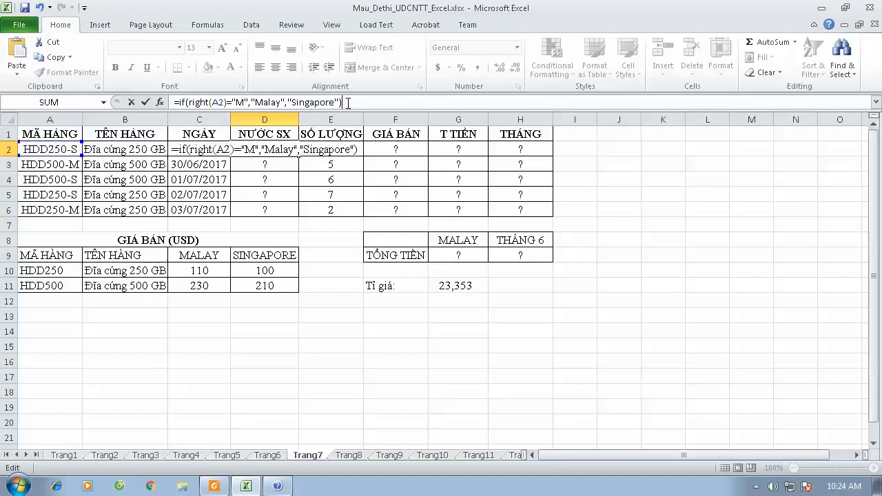
key("Return")
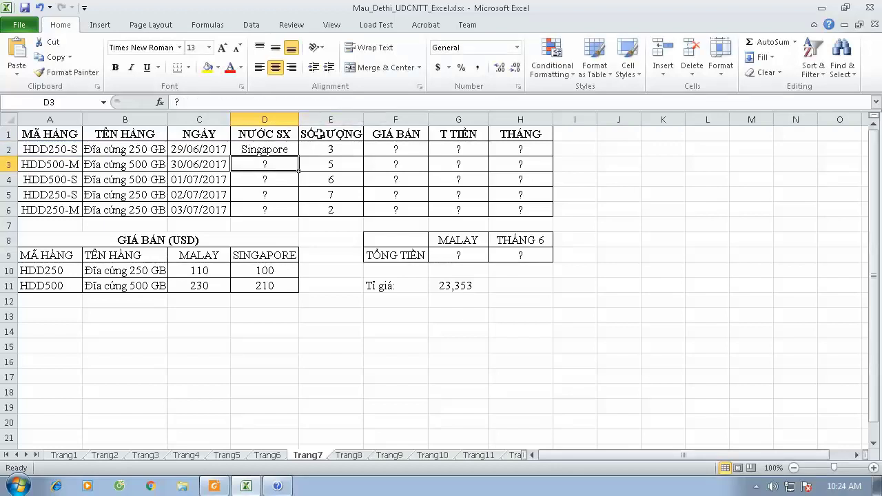
left_click(289, 150)
left_click_drag(298, 157, 297, 210)
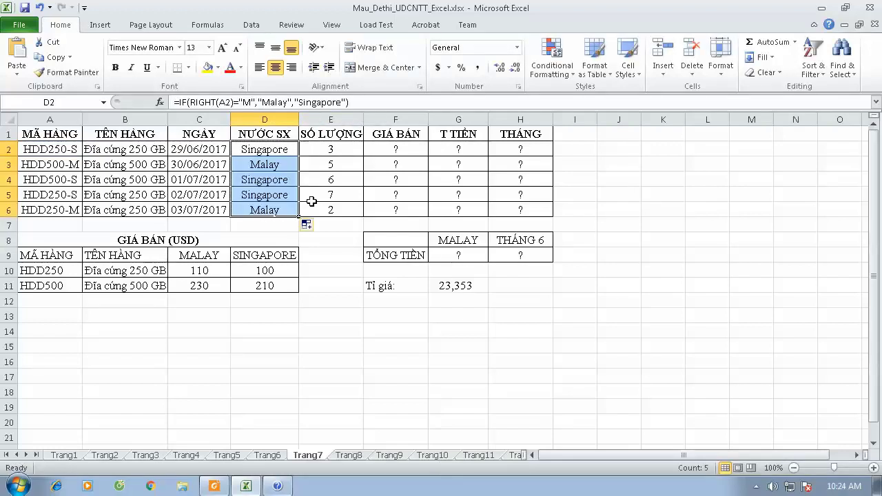
Enter the prices manually in the GIÁ BÁN column: 100 in F2 and 230 in F3.
left_click(407, 149)
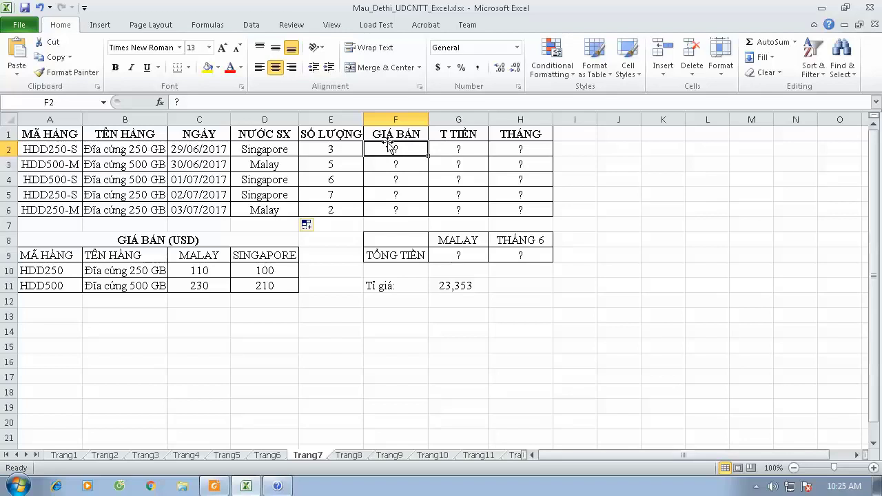
type("100")
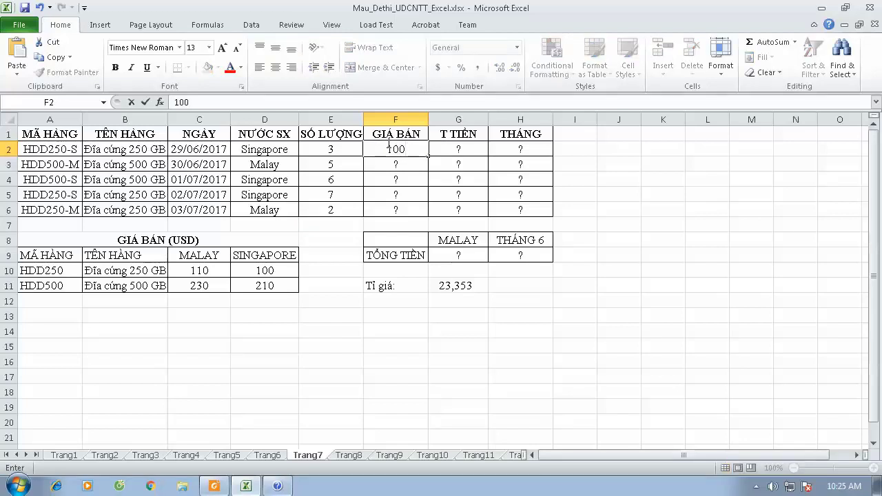
key("Return")
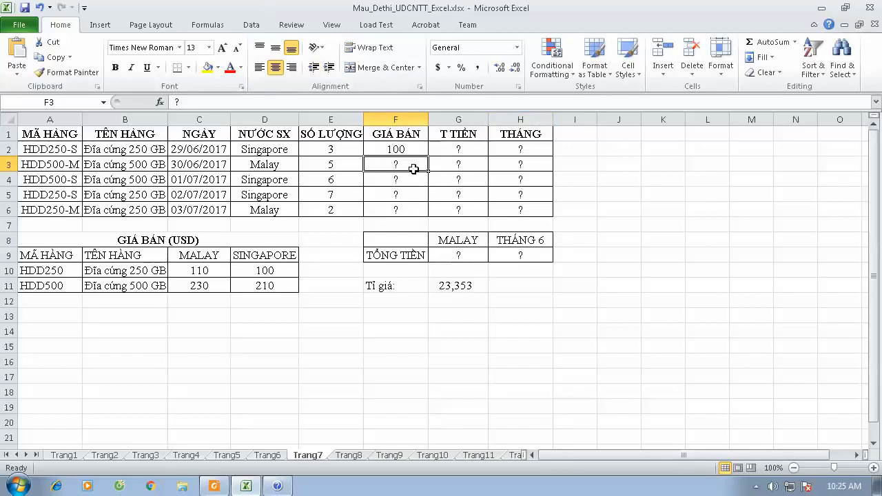
type("230")
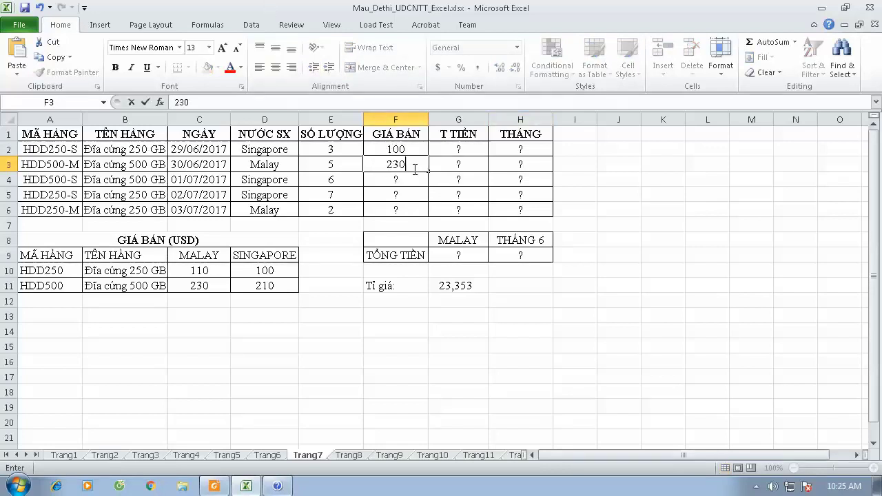
key("Return")
left_click(413, 168)
key("Up")
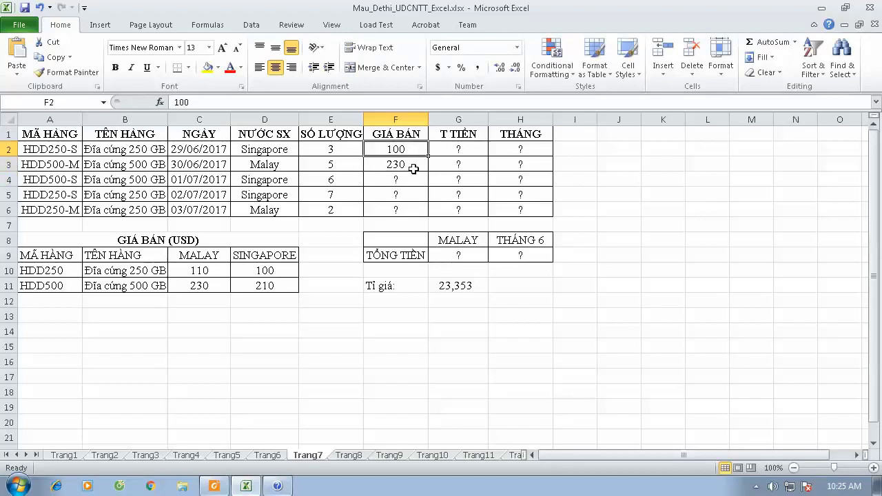
key("Down")
key("Up")
left_click_drag(33, 276, 270, 274)
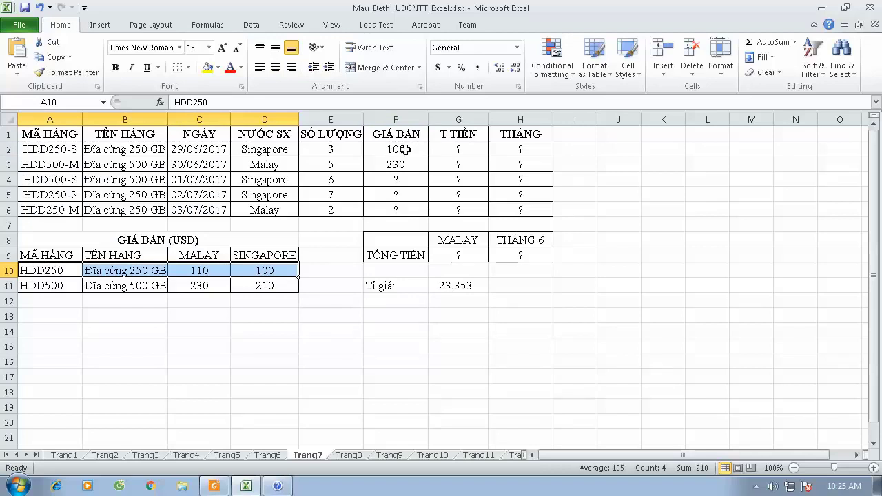
left_click(265, 270)
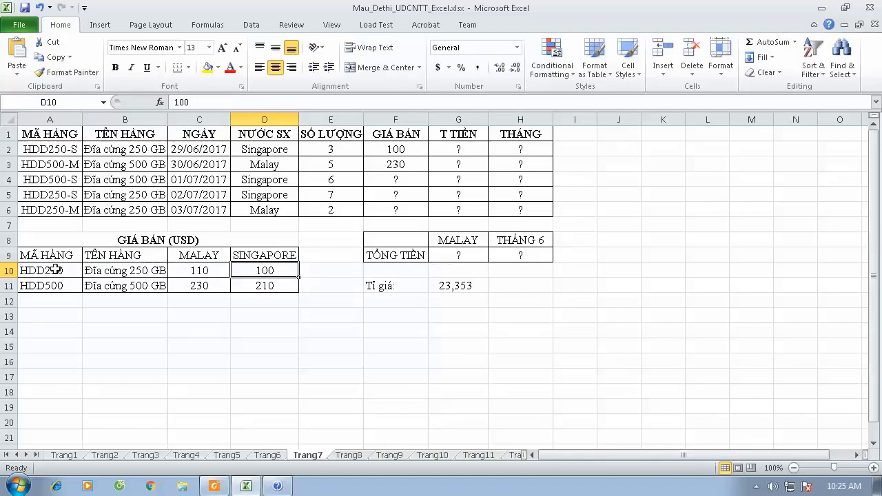
left_click_drag(52, 270, 239, 285)
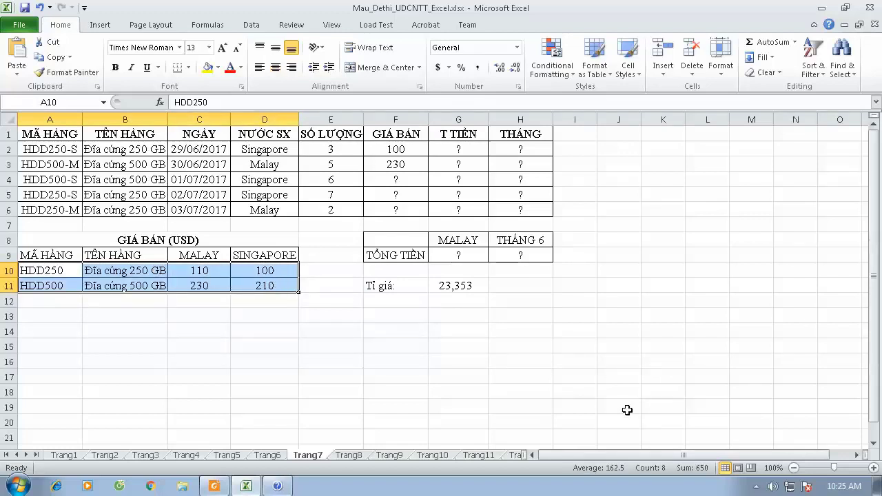
Start a VLOOKUP formula in F2 that uses LEFT(A2,6) as the lookup value.
left_click(396, 149)
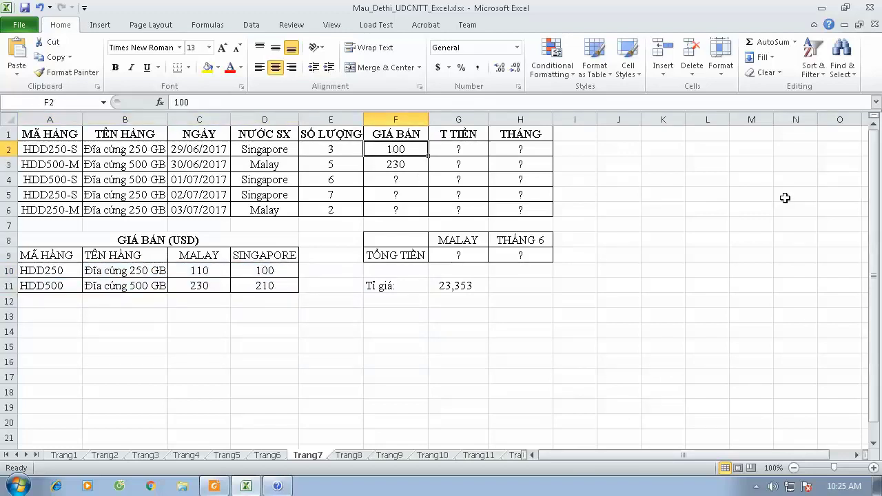
type("=v")
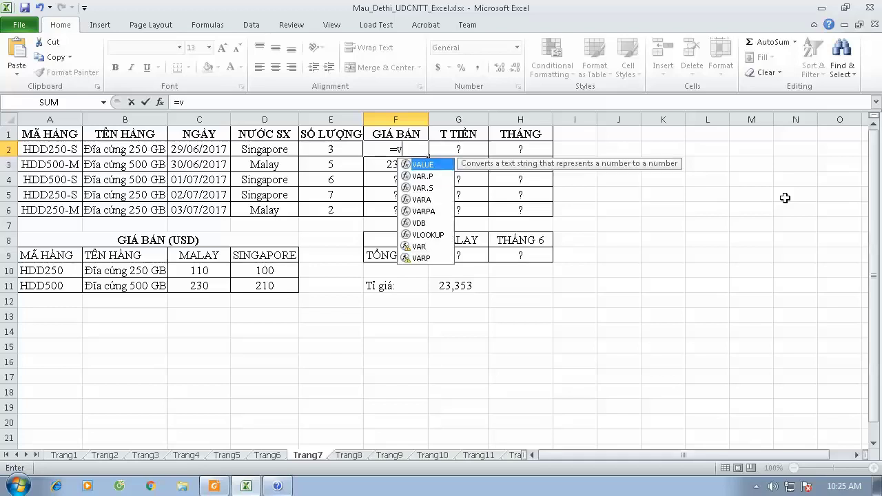
type("lookup(")
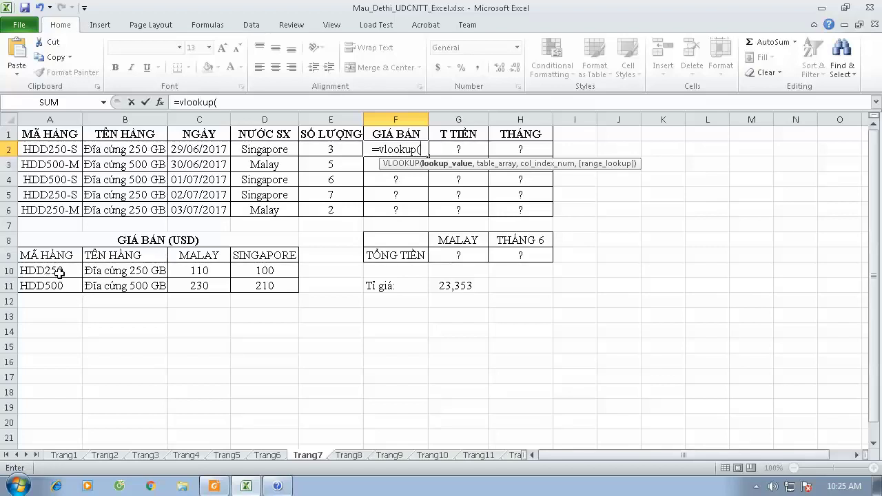
type("lef")
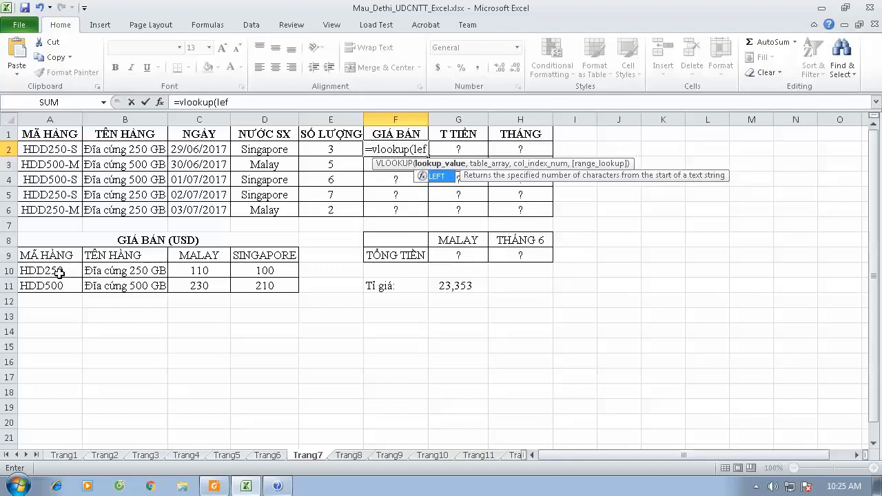
type("t(")
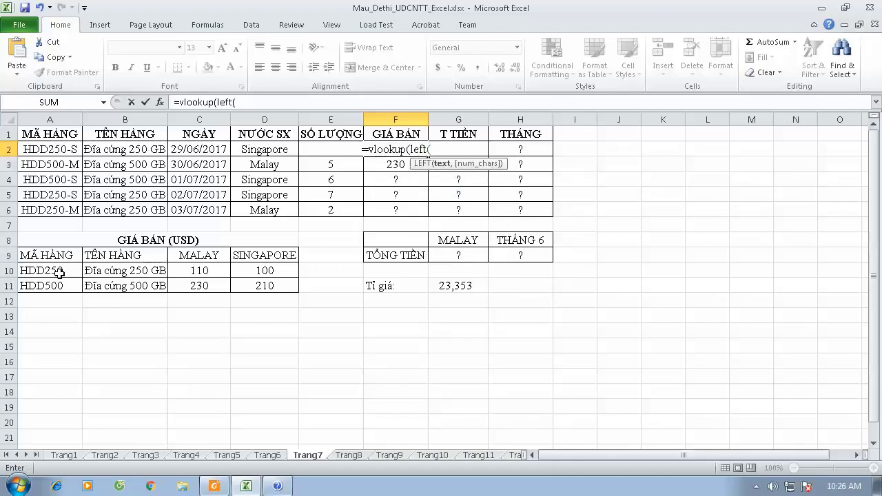
left_click(63, 147)
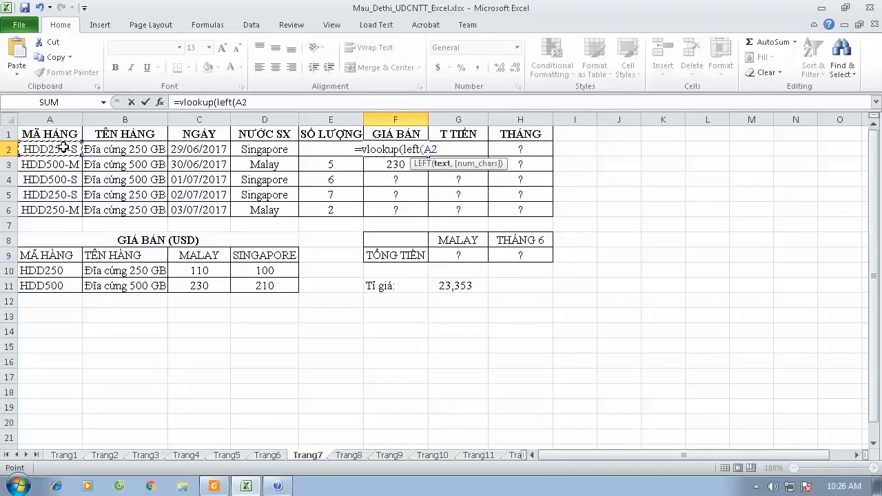
type(",6")
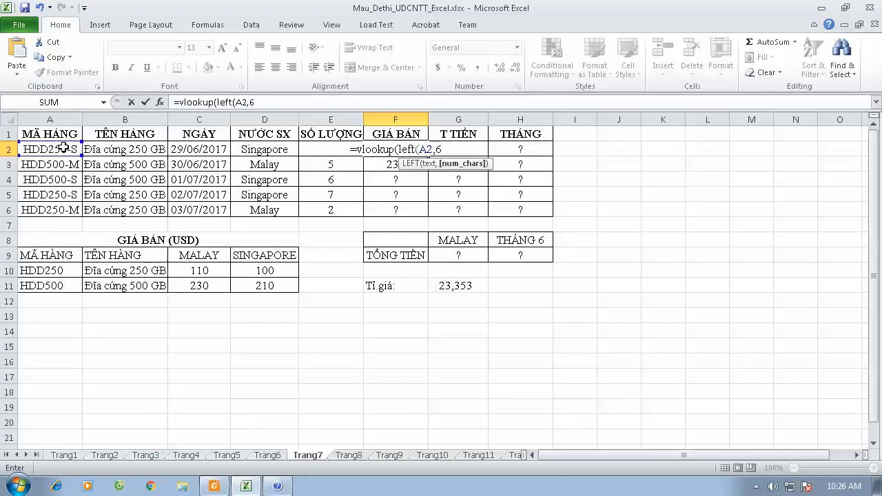
type("),")
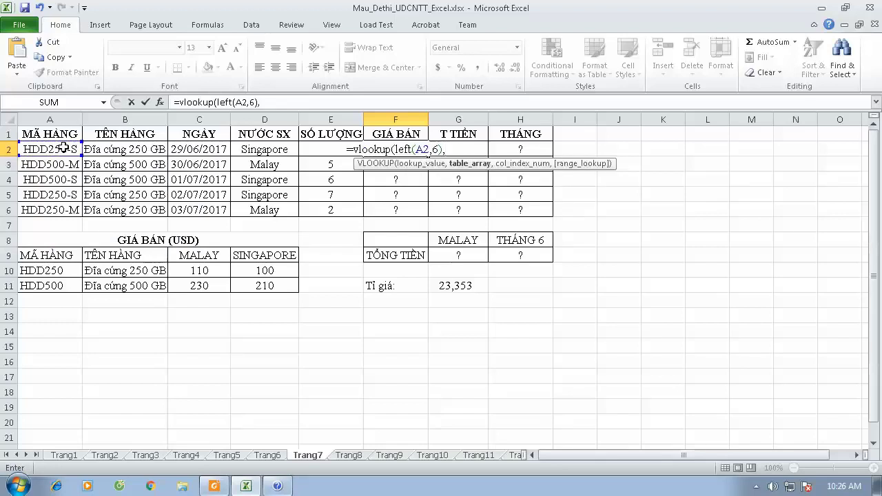
Complete the F2 VLOOKUP with the absolute table range $A$10:$D$11, column index 4 and match type 0.
left_click_drag(27, 271, 262, 284)
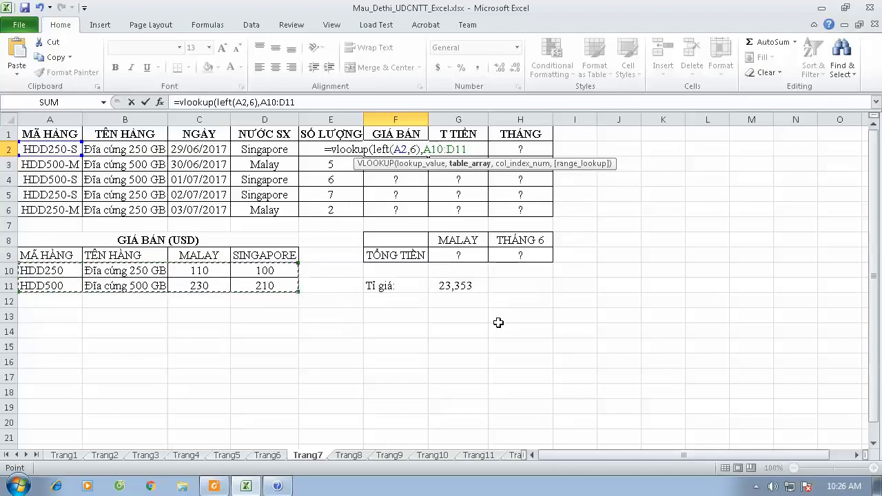
key("F4")
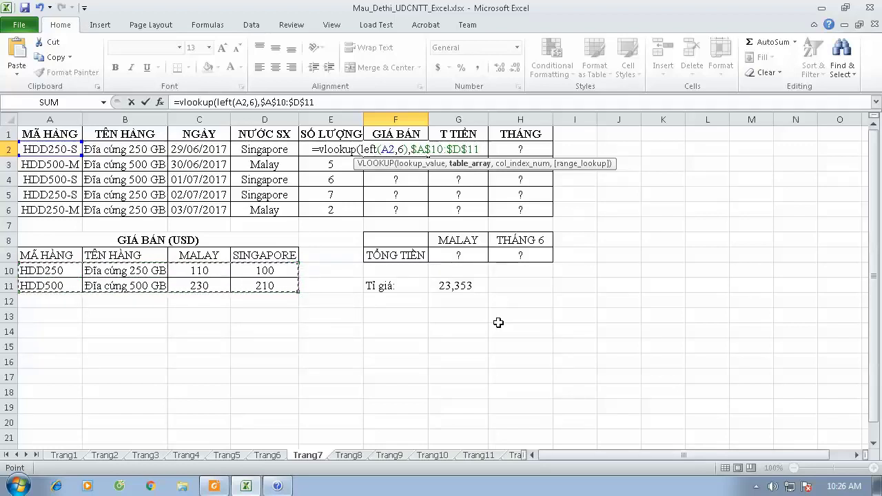
type(",")
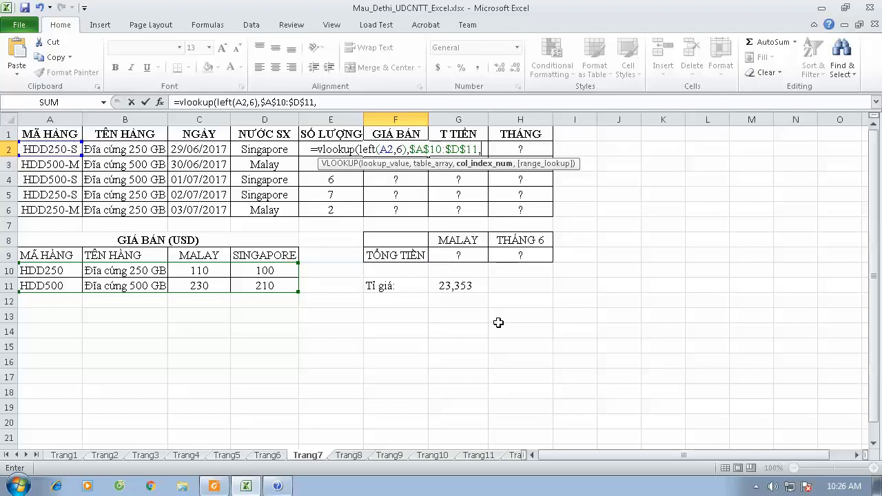
type("4")
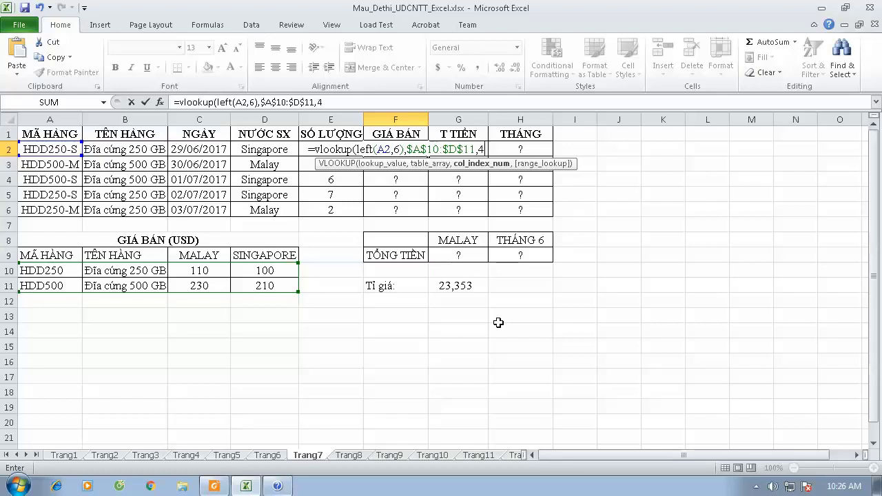
type(",0")
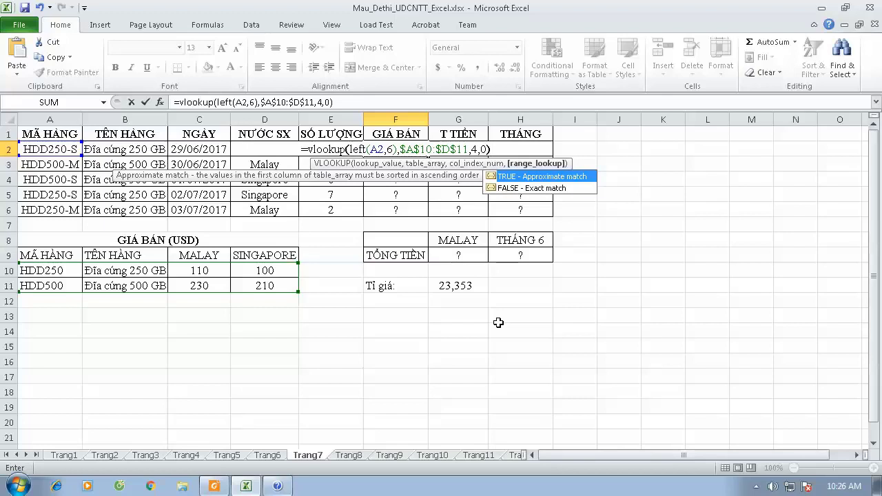
key("Return")
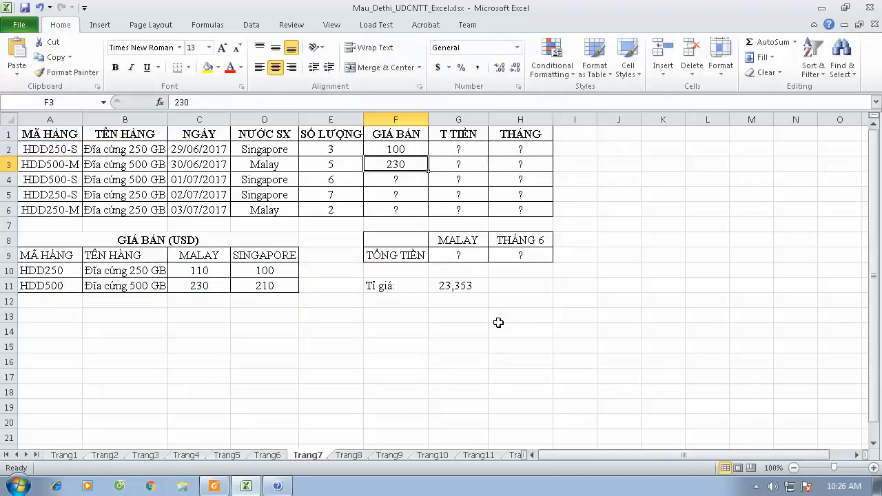
Copy the VLOOKUP formula from F2 into F3 so that it looks up LEFT(A3,6).
key("Up")
key("Down")
type("=VLOOKUP(LEFT(A3,6),$A$10:$D$11,4,0)")
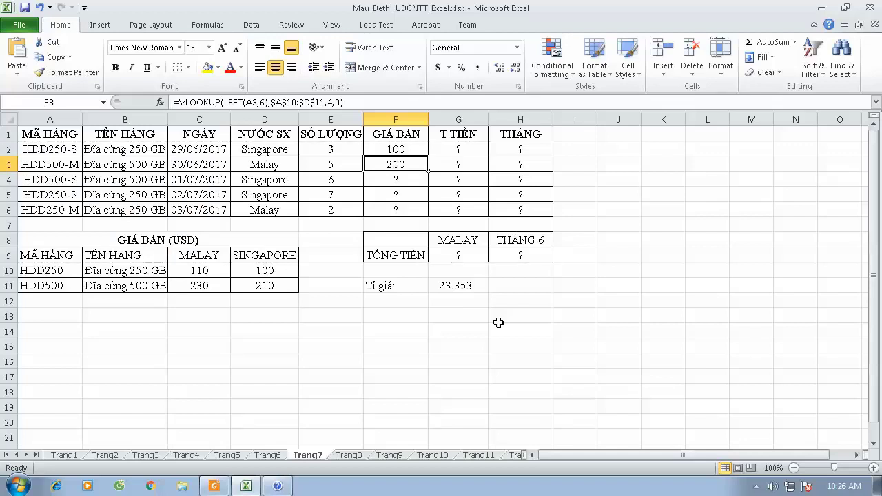
Change the column index of the F3 VLOOKUP formula to 3.
key("F2")
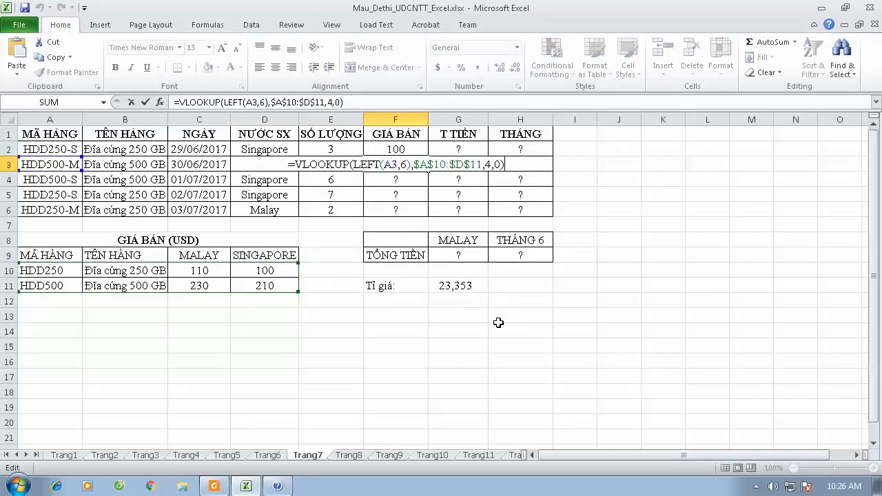
key("Left")
key("Left")
key("Left")
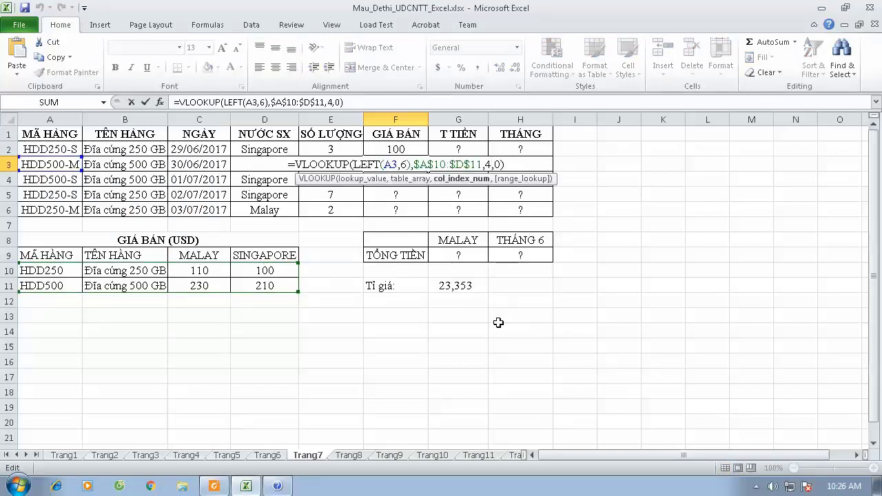
key("BackSpace")
type("3")
key("ctrl+Return")
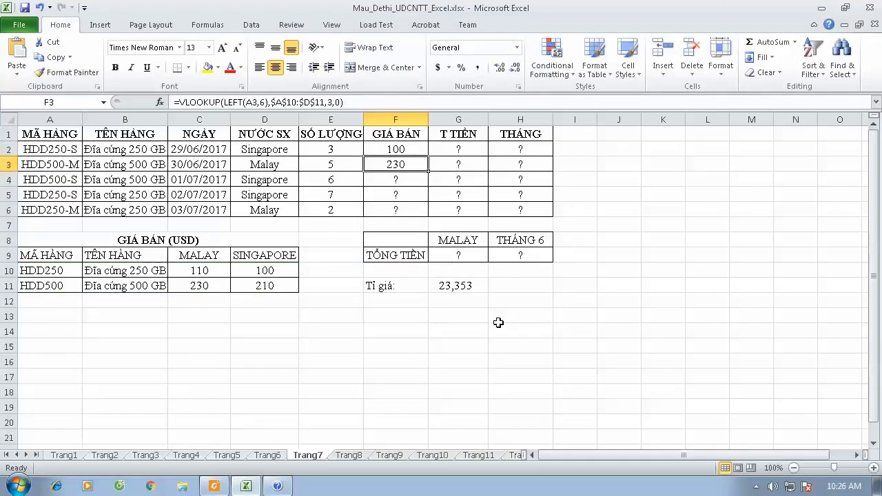
key("Up")
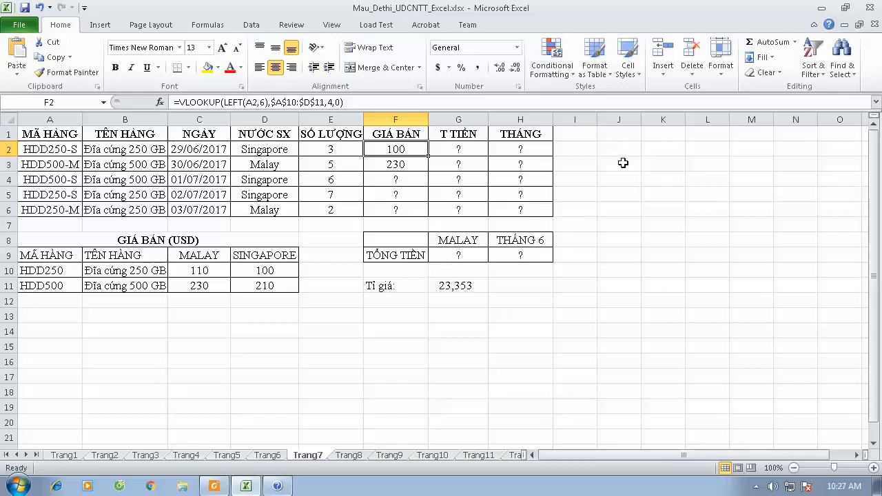
Enter the helper formula =if(righ(A2)="M",3,4) in the empty cell J2.
left_click(618, 149)
type("=")
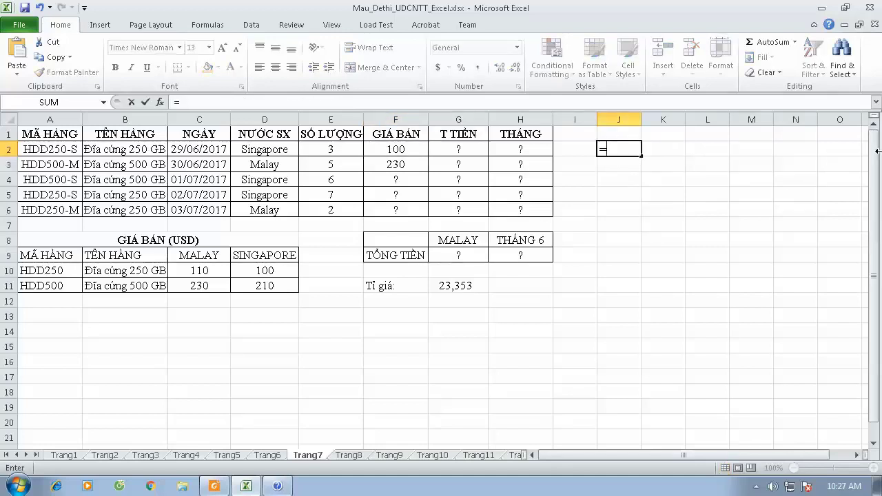
type("if(")
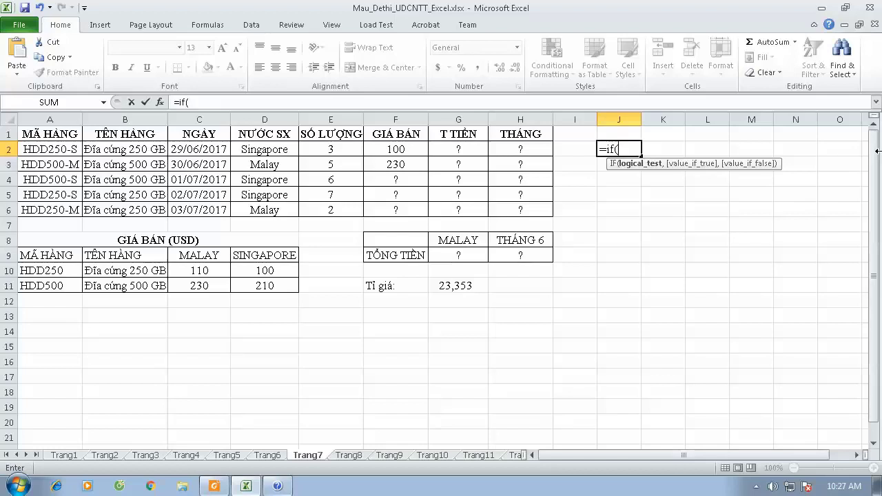
type("righ(")
left_click(32, 146)
type(")=")
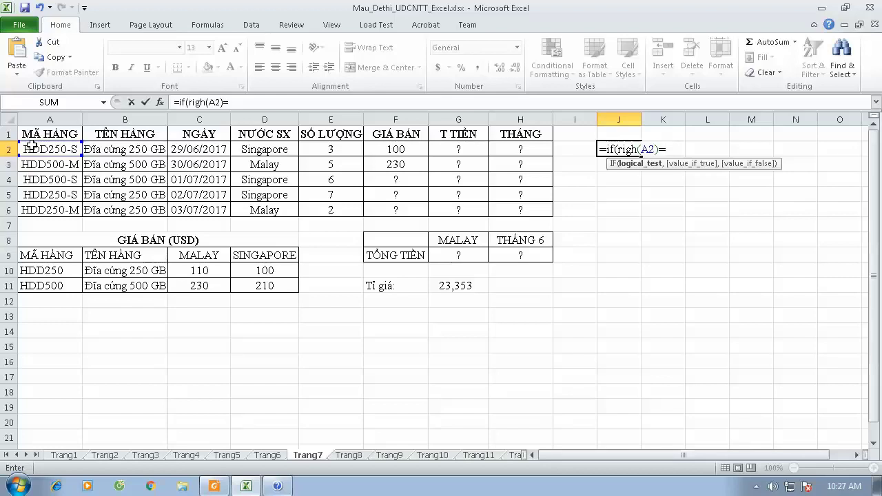
type("\"M\",")
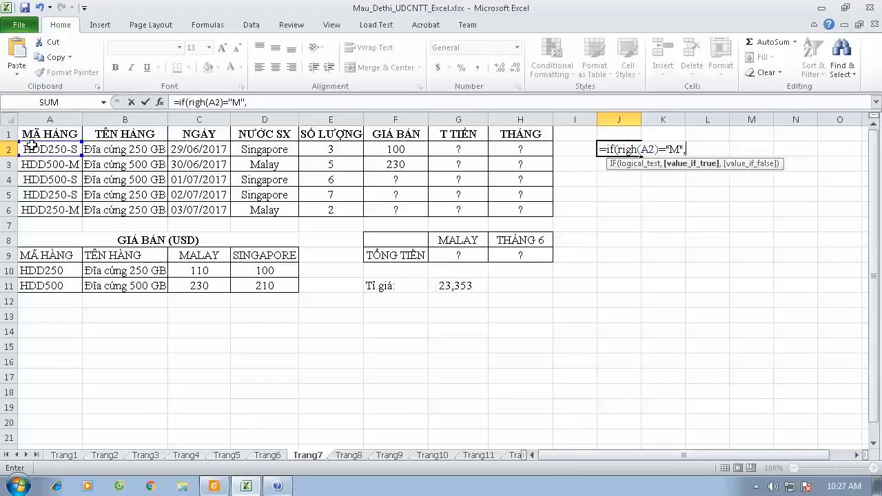
type("3,4")
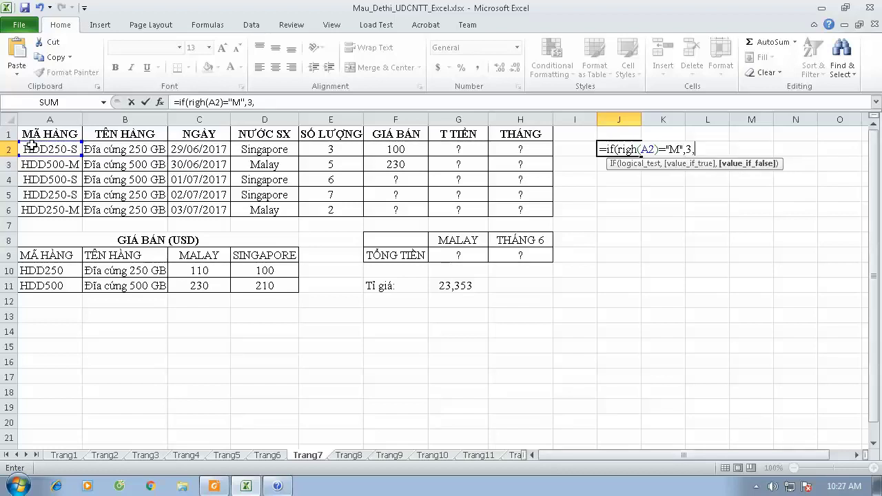
type(")")
key("Return")
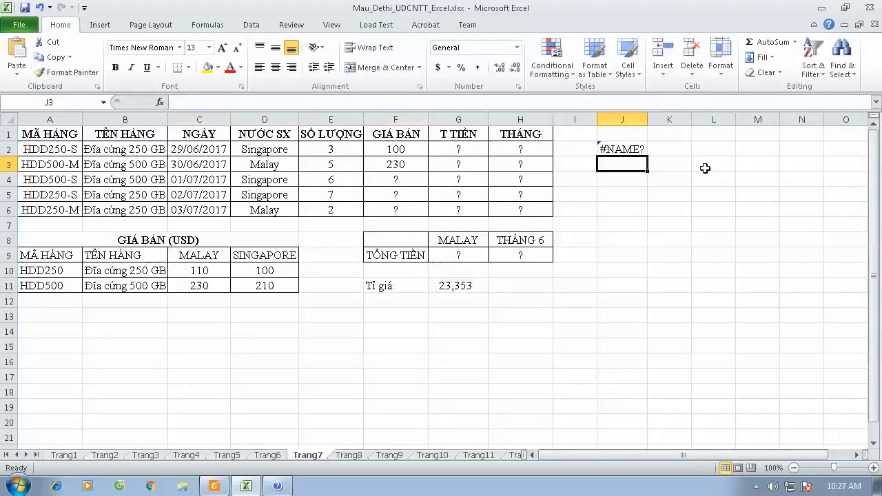
Correct the misspelled function name in the J2 formula to RIGHT.
double_click(623, 149)
key("Right")
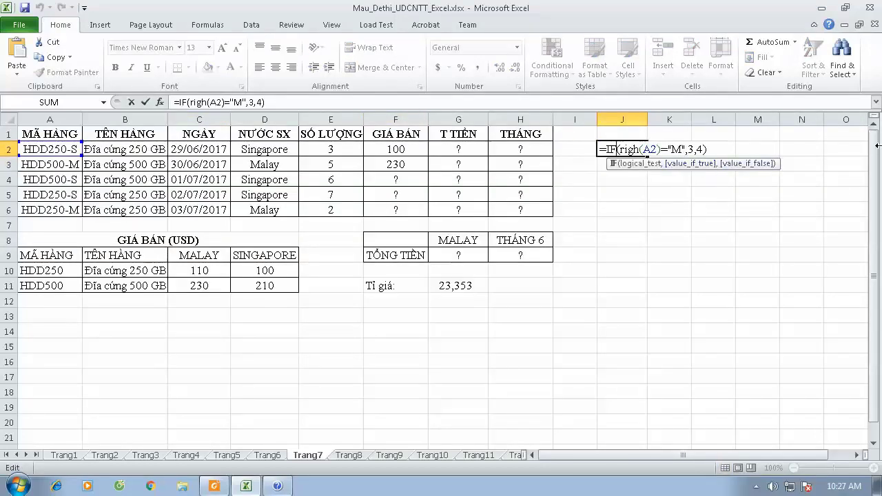
key("Right")
key("Right")
key("Right")
key("Right")
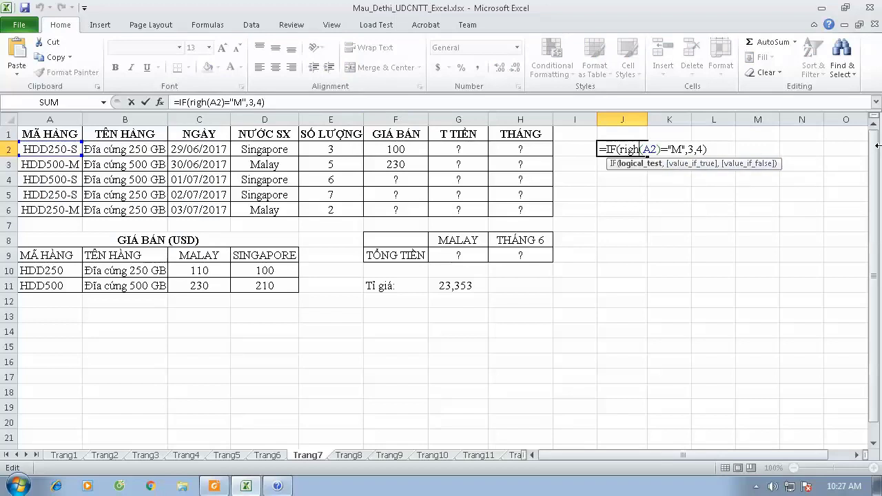
type("t")
key("Return")
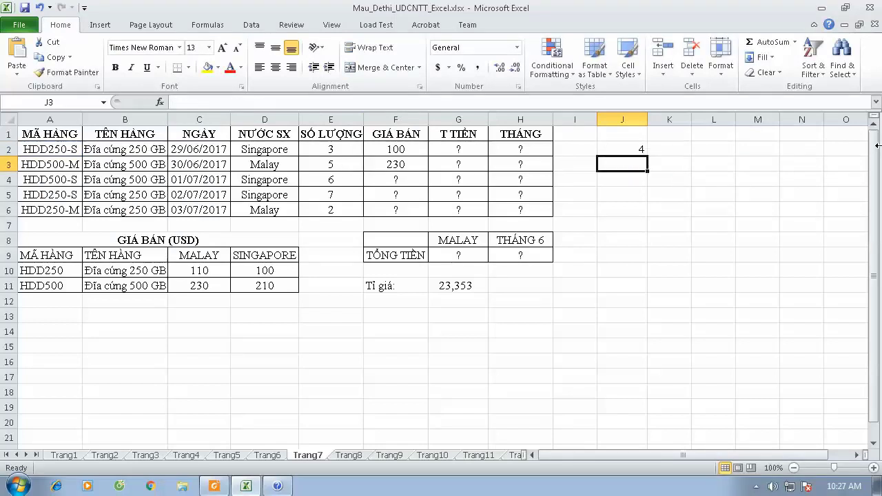
Fill the J2 IF formula down to J6 and check the copied formulas in the range.
key("Up")
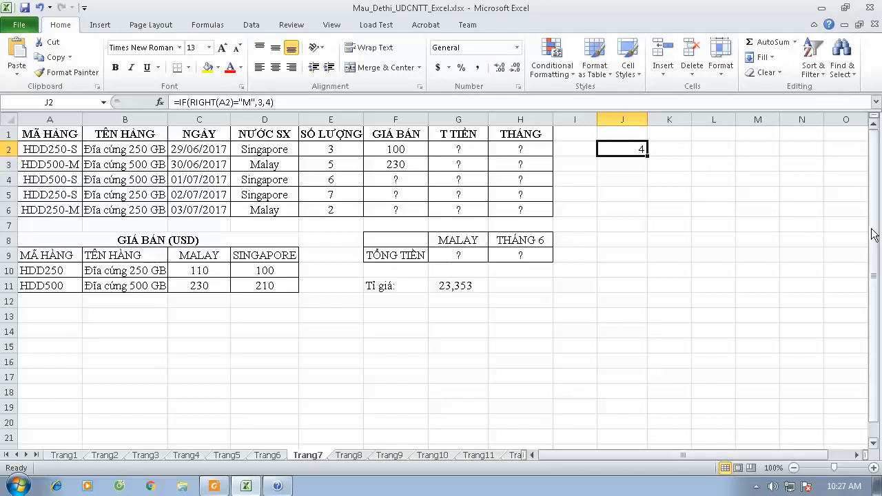
left_click_drag(646, 156, 648, 218)
left_click(627, 164)
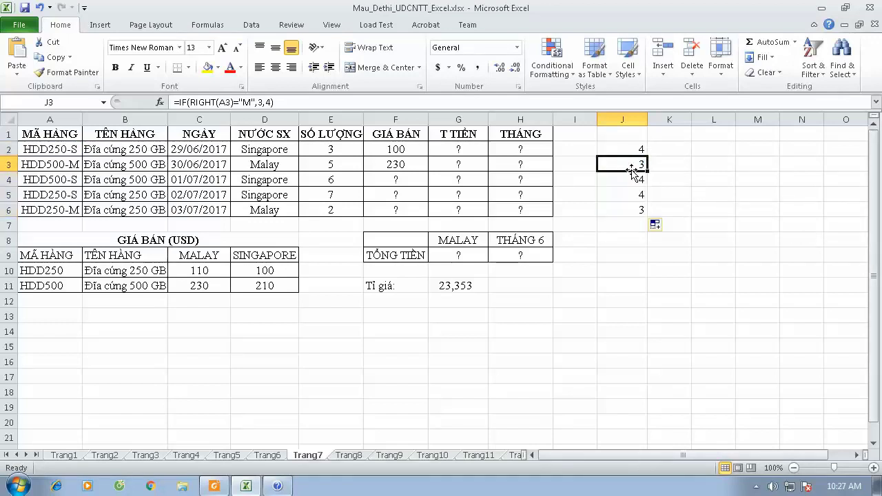
left_click(622, 178)
left_click(620, 195)
left_click(616, 209)
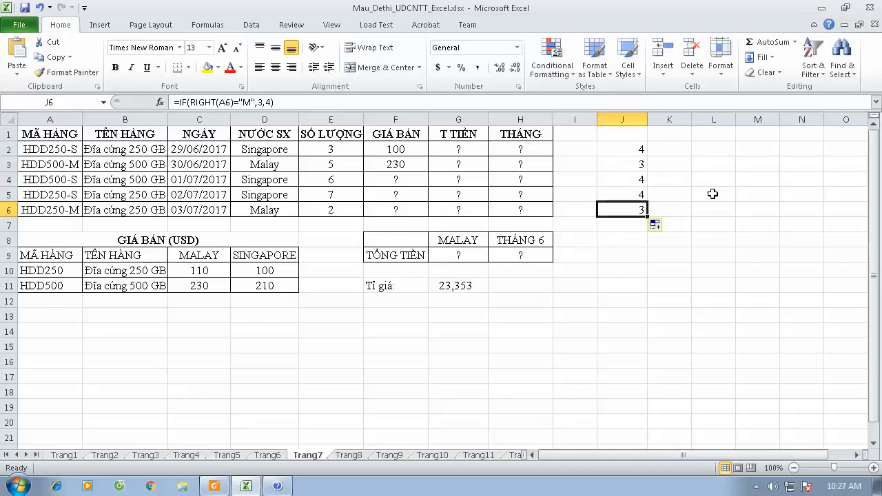
left_click_drag(630, 149, 624, 210)
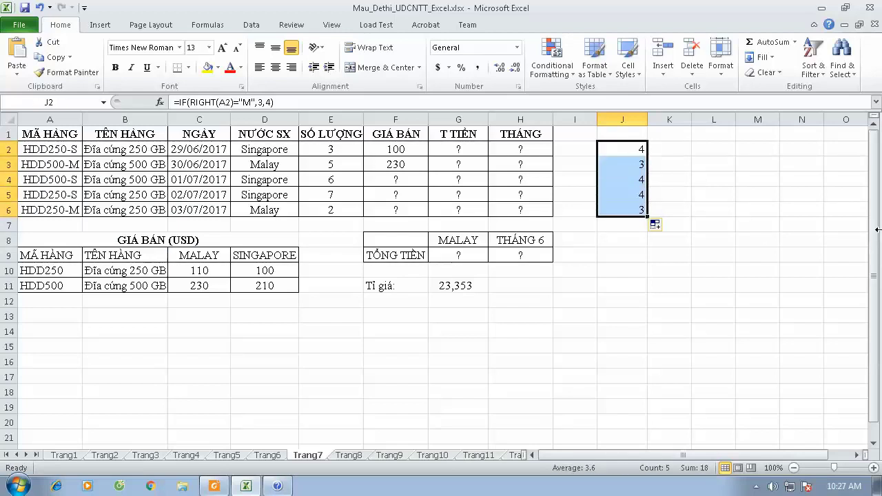
left_click(637, 148)
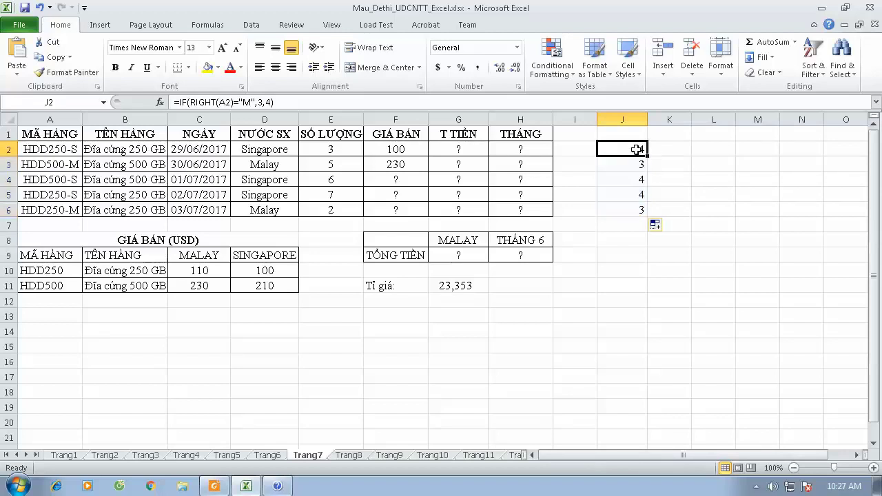
left_click(388, 150)
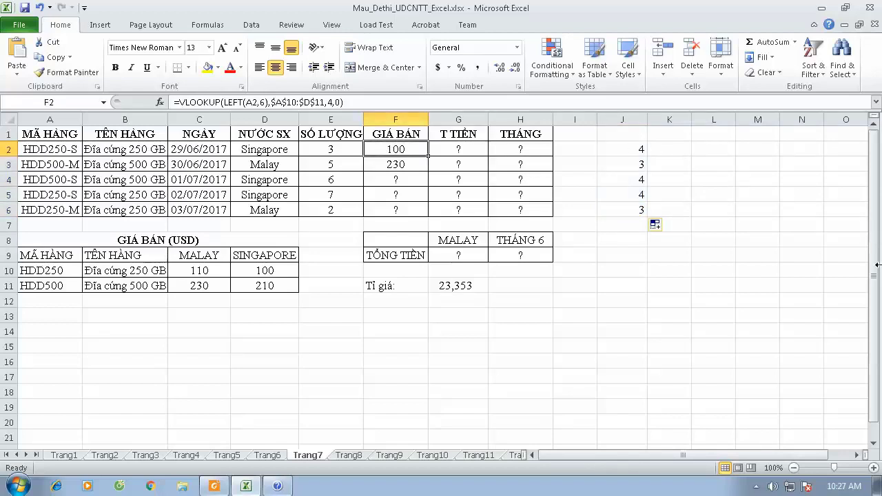
left_click(319, 102)
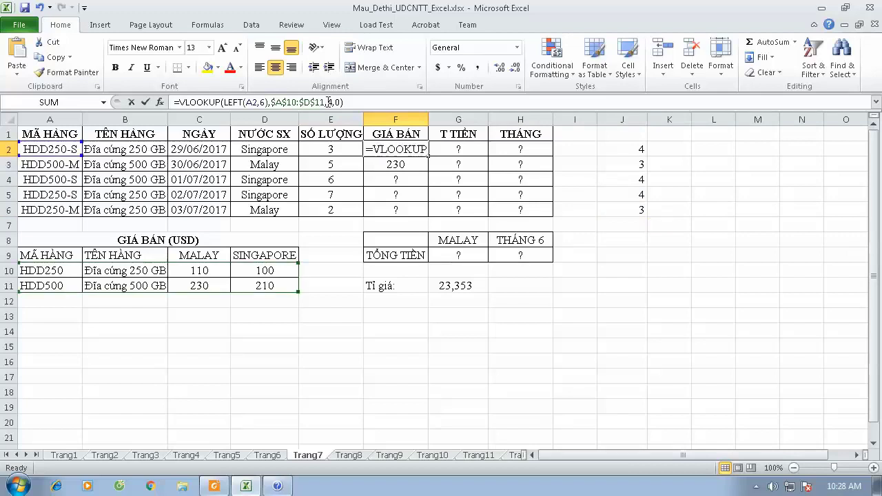
key("Delete")
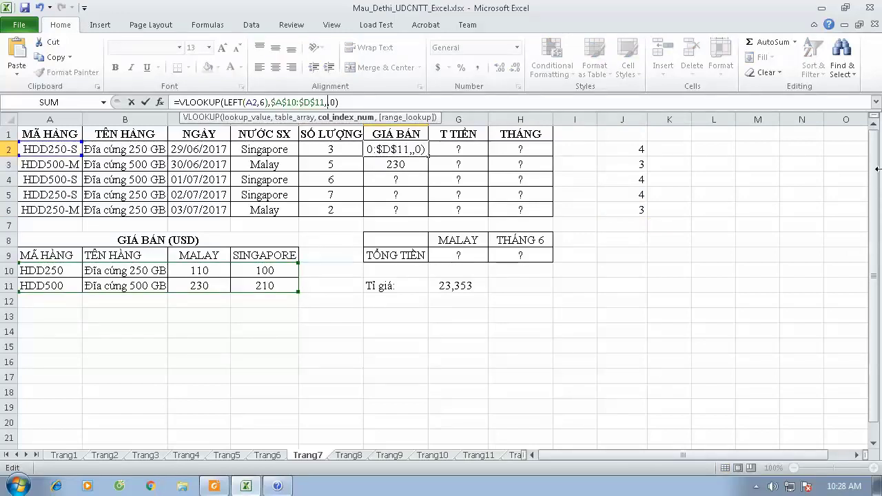
key("Escape")
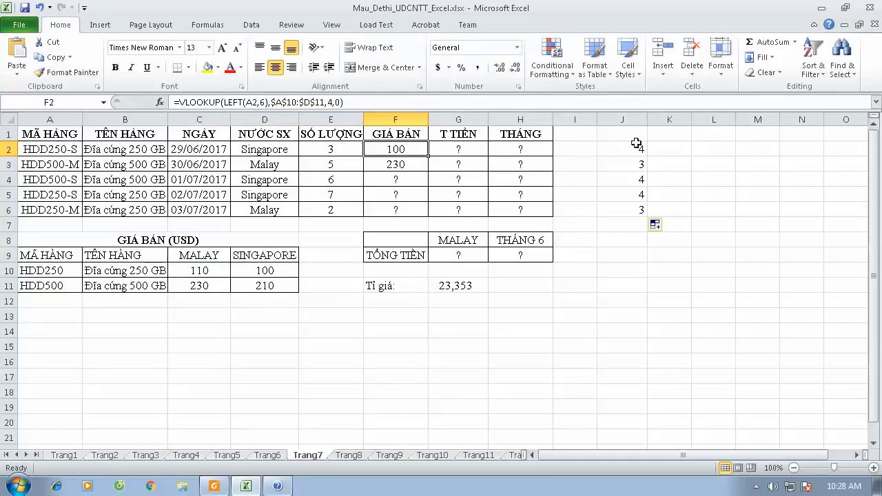
Turn the J2 formula into plain text by removing its leading equals sign.
left_click(625, 144)
double_click(625, 144)
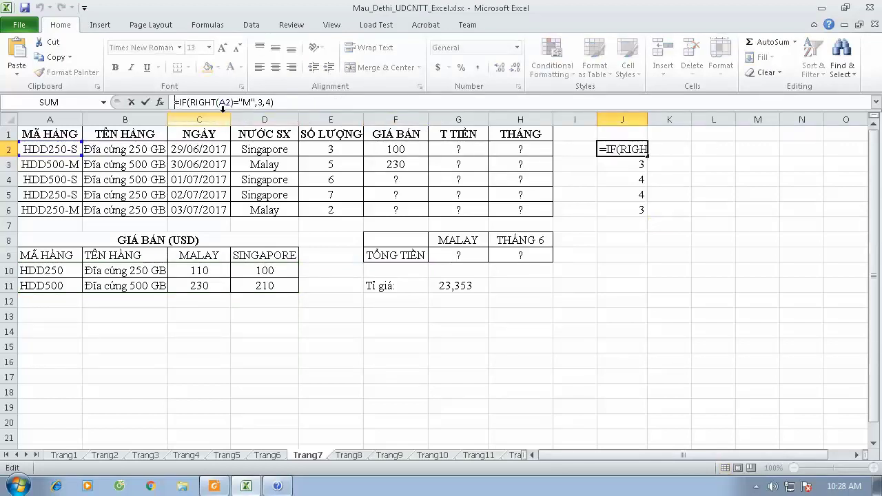
key("Home")
key("Delete")
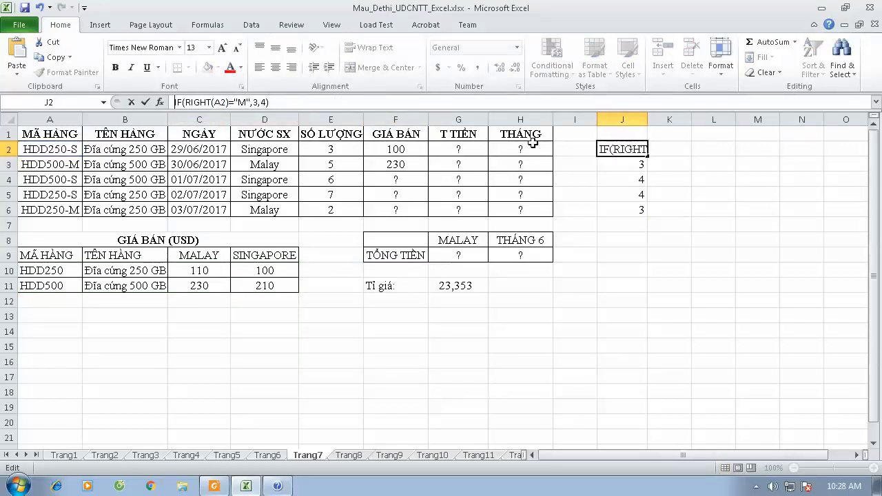
key("Return")
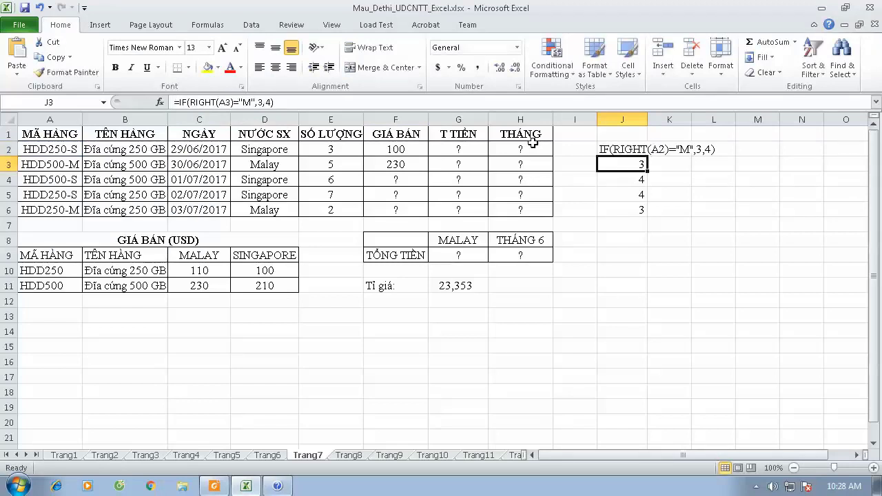
Replace the column index 4 in the F2 VLOOKUP formula with if(right(A2)="M",3,4).
left_click(398, 149)
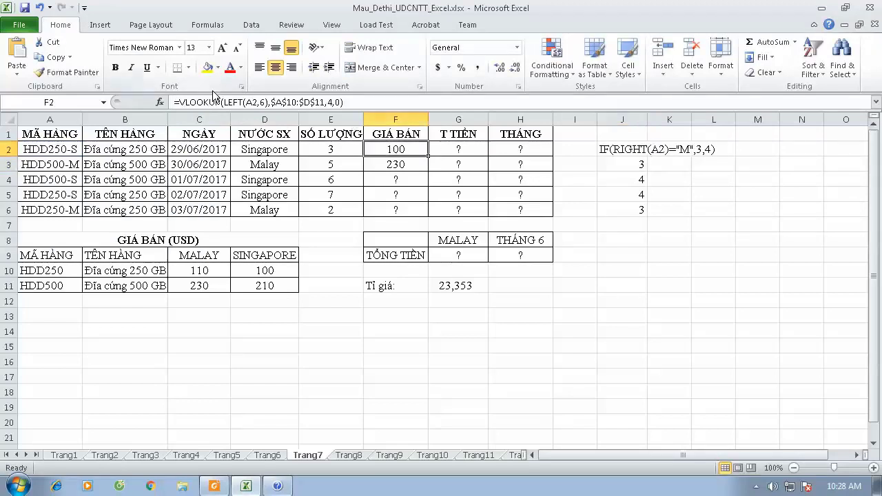
left_click(326, 102)
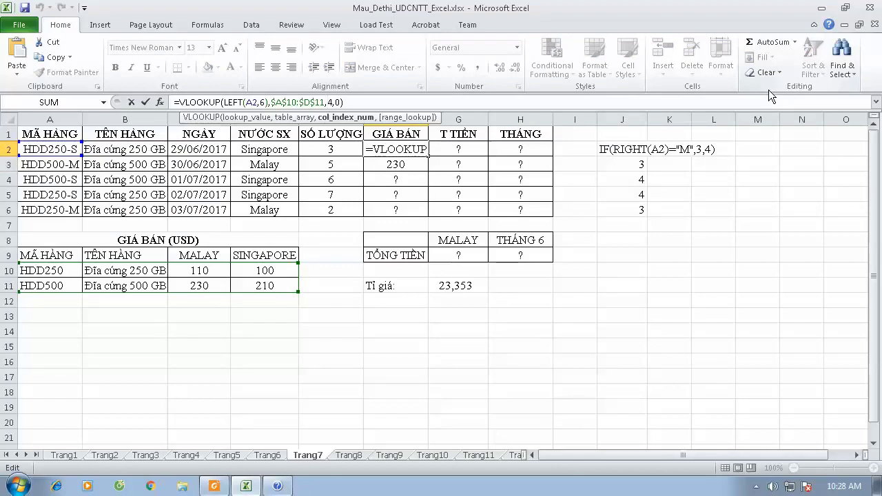
key("Delete")
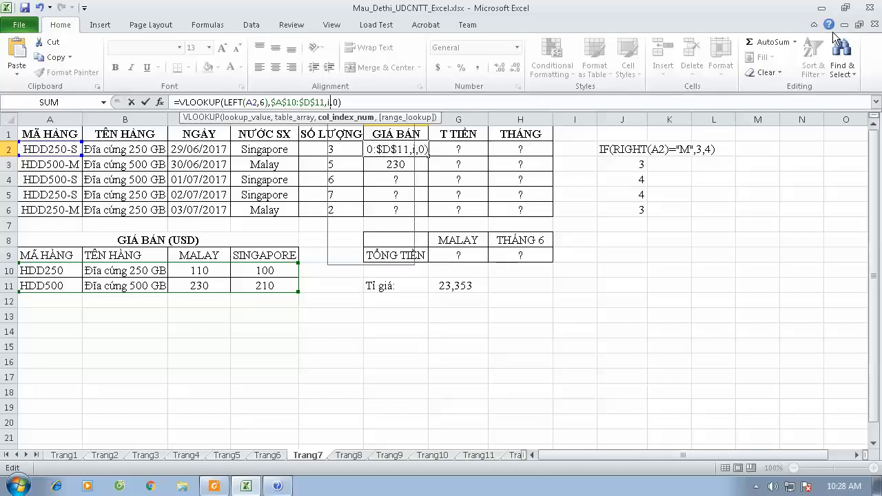
type("if(")
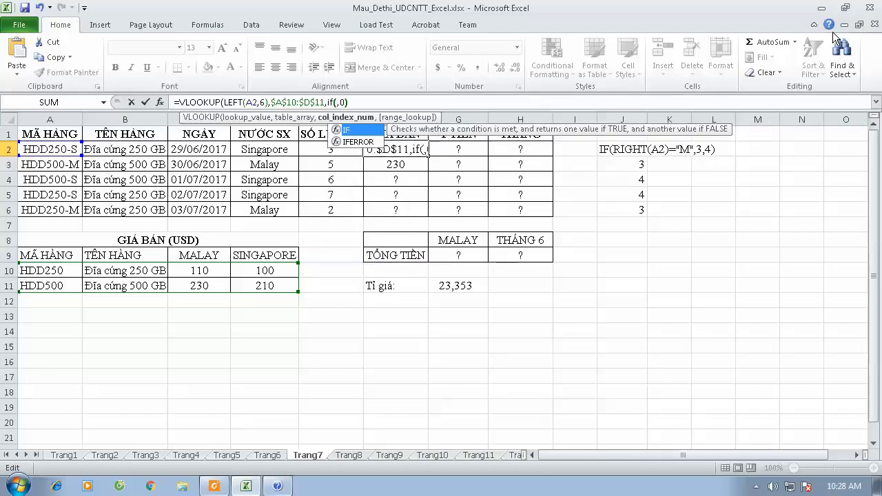
type("right")
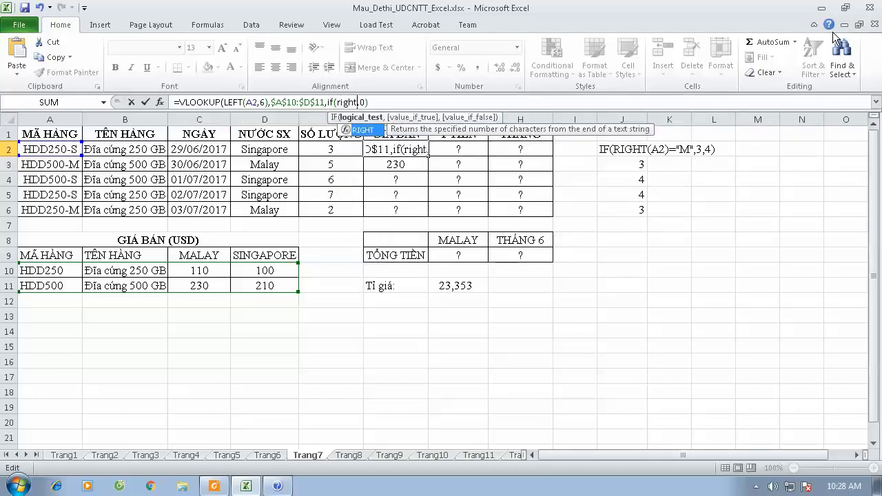
type("(")
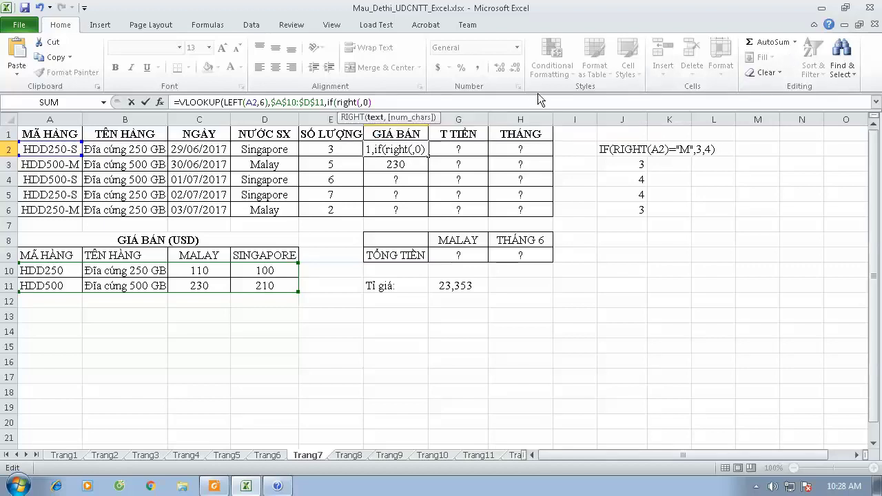
left_click(33, 147)
type(")")
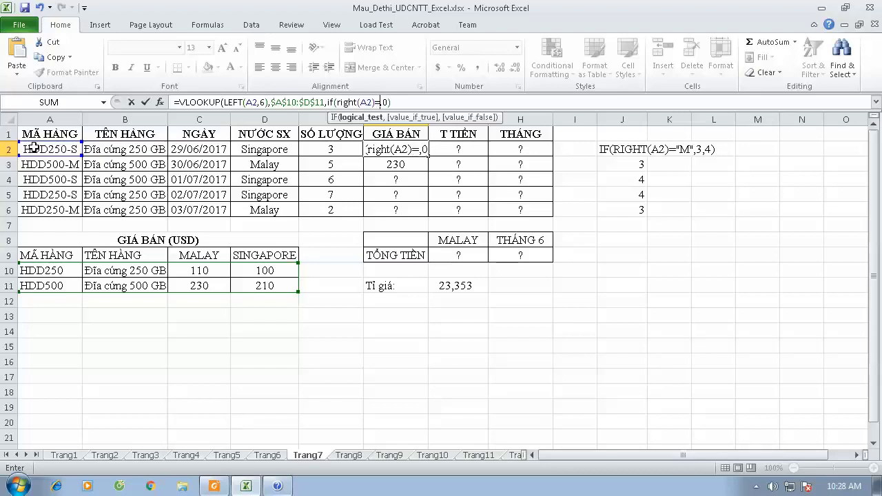
type("=\"M\"")
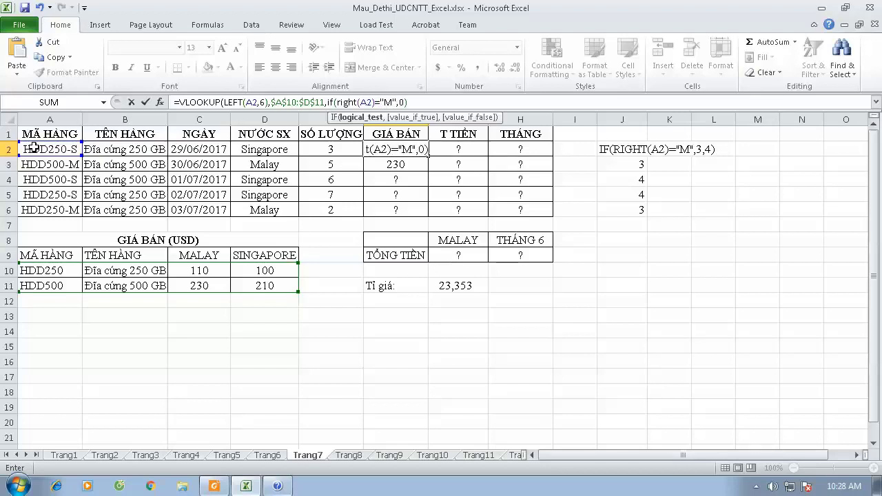
type(",3,4),")
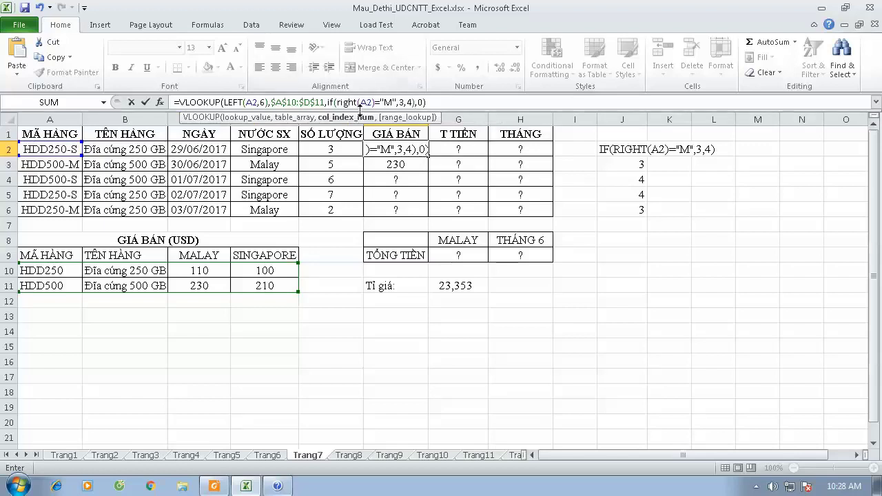
left_click_drag(329, 102, 414, 102)
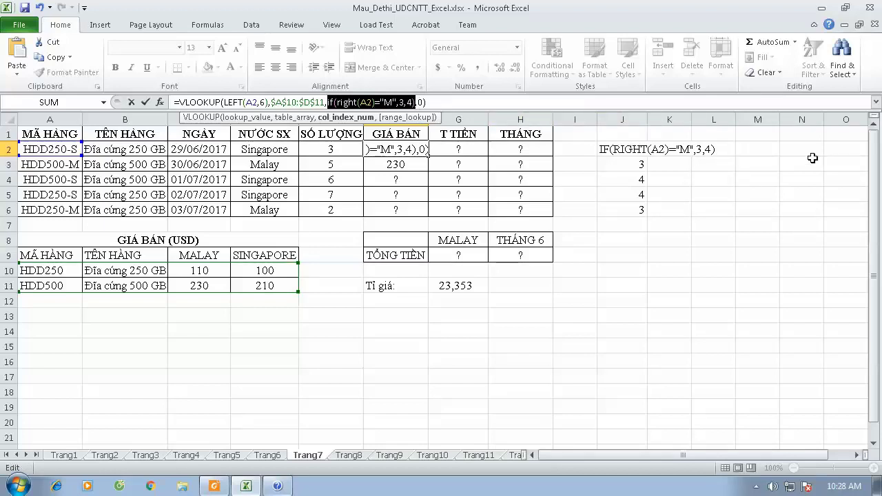
left_click(462, 104)
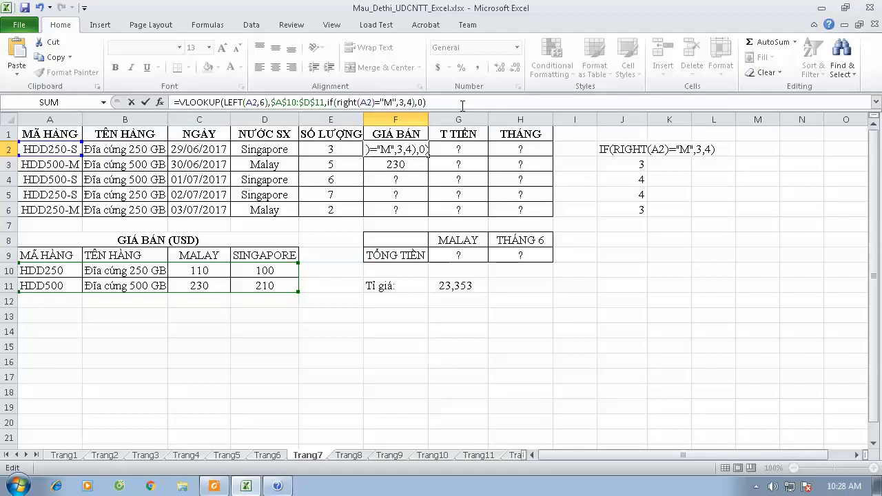
key("Return")
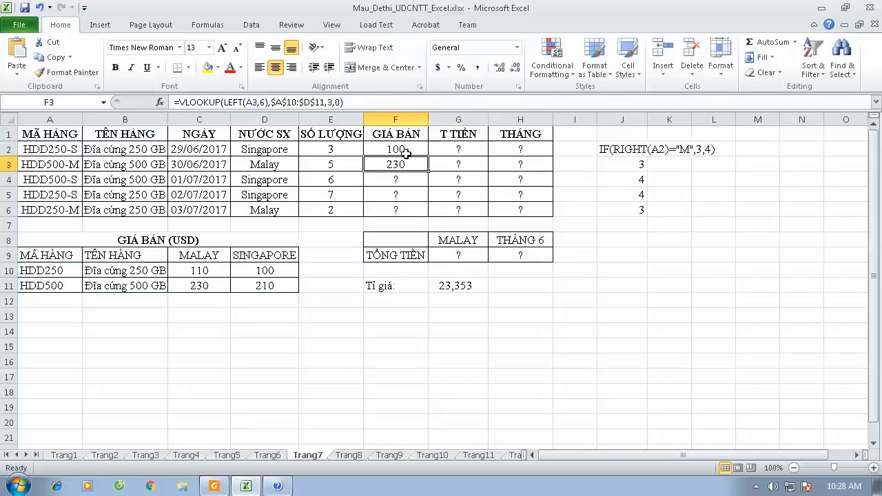
Fill the F2 GIÁ BÁN formula down to F6 and review the formula in F2.
left_click_drag(428, 156, 427, 212)
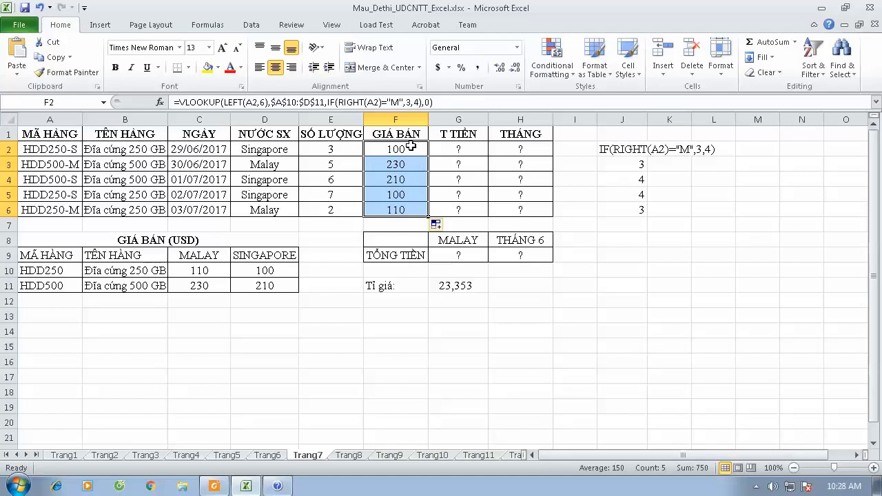
left_click(411, 146)
left_click(455, 100)
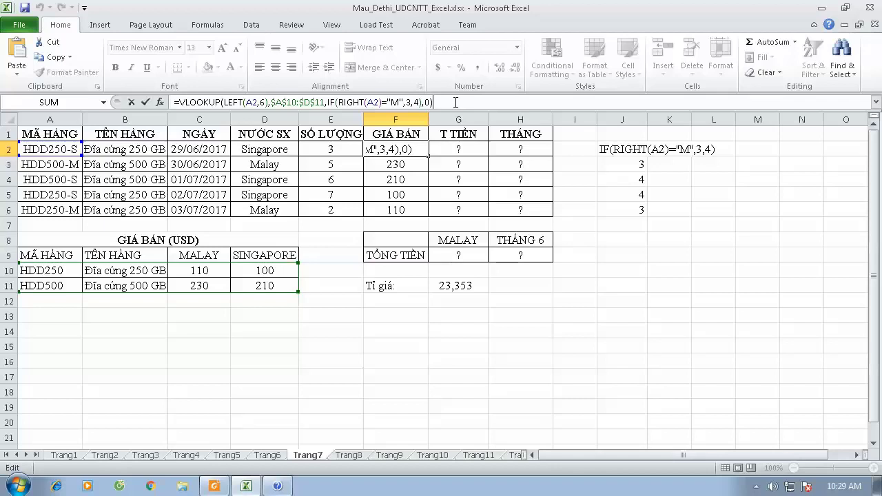
left_click(413, 329)
Read the G2 requirement in the exam PDF in Foxit Reader and compare it with the Tỉ giá and GIÁ BÁN (USD) cells in Excel.
left_click(457, 147)
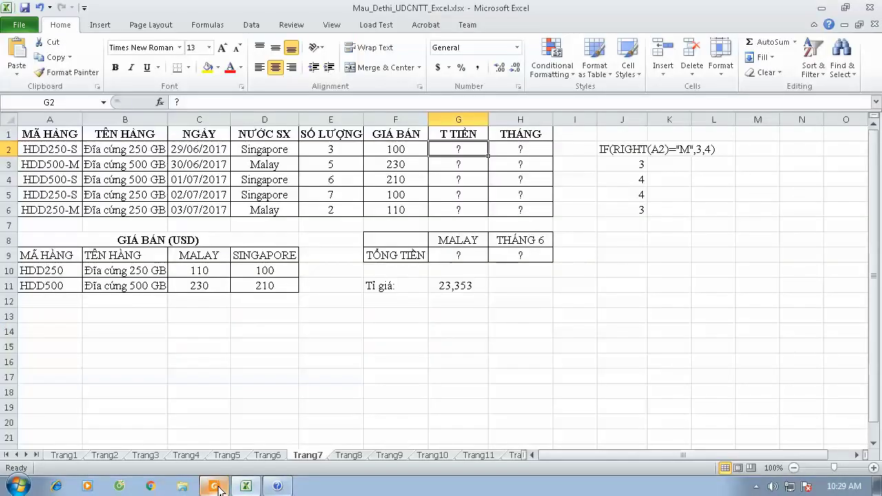
left_click(214, 486)
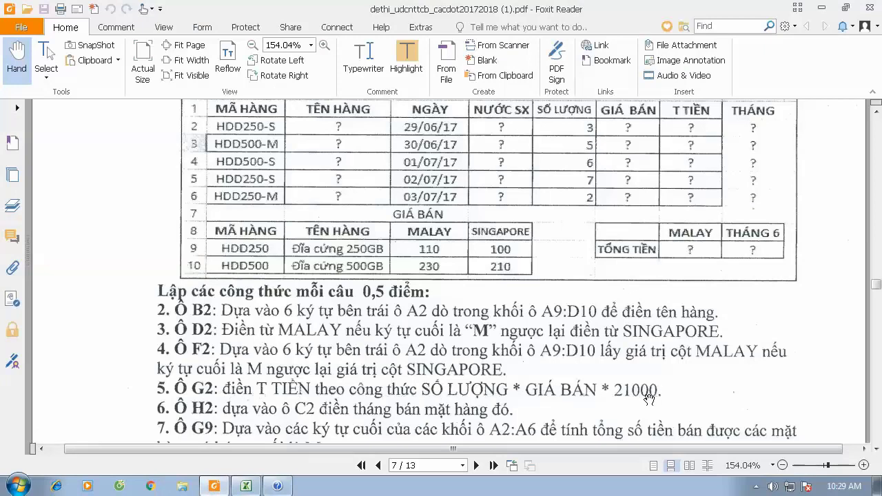
left_click(245, 487)
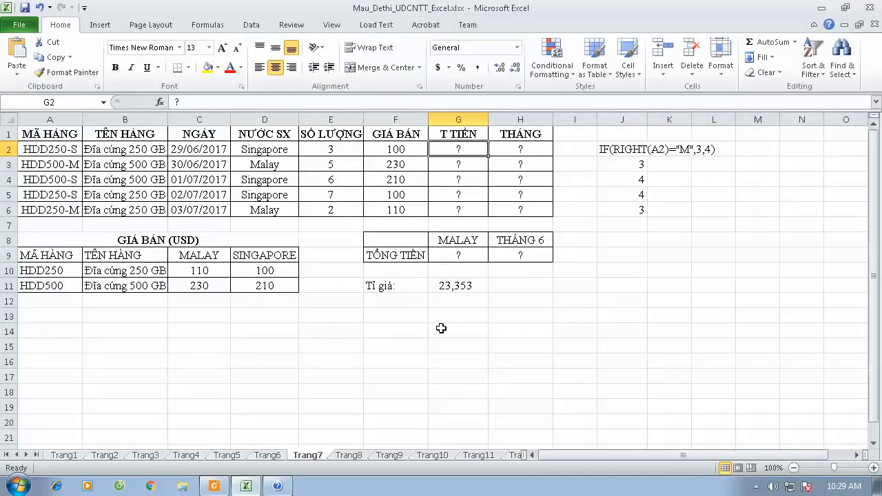
left_click(452, 285)
left_click(388, 287)
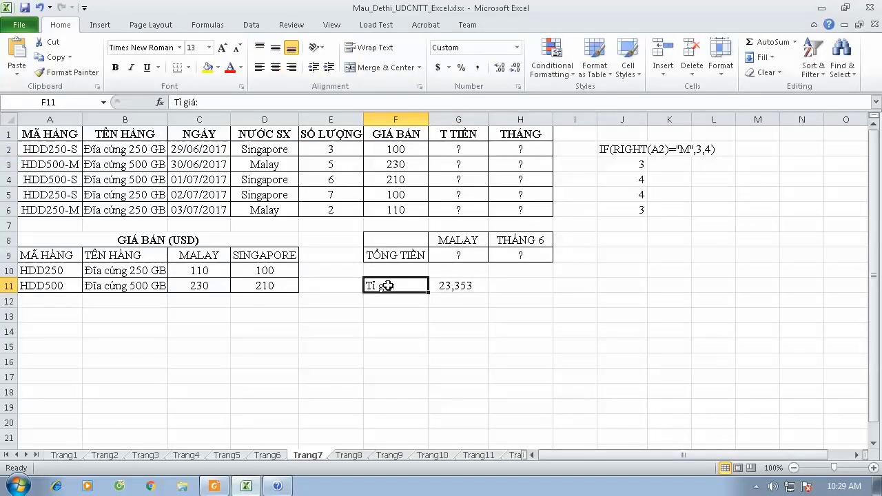
left_click(448, 285)
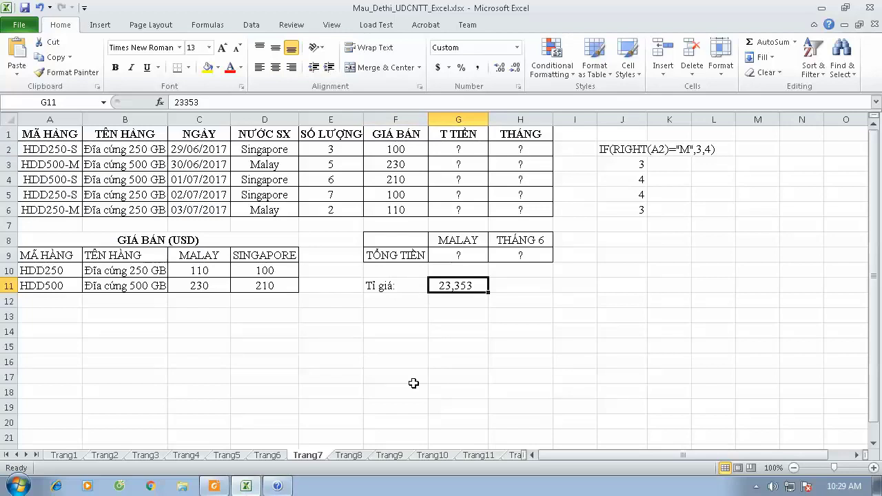
left_click(386, 289)
left_click(453, 296)
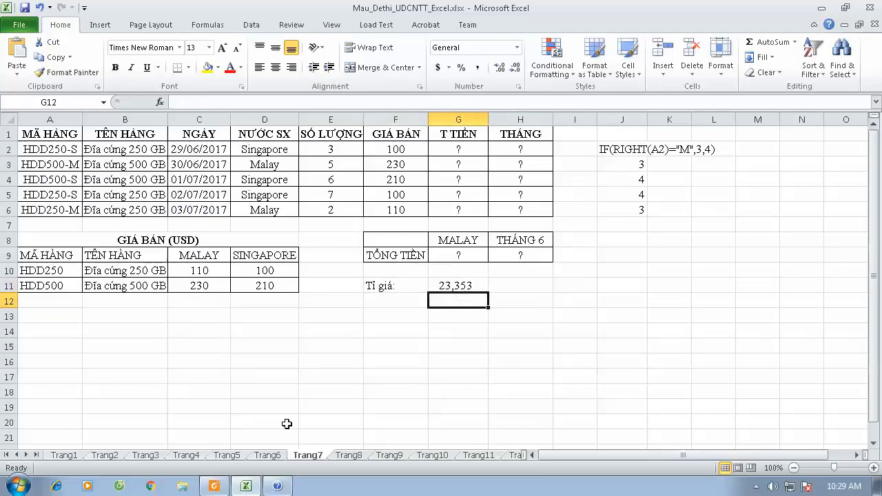
left_click(214, 487)
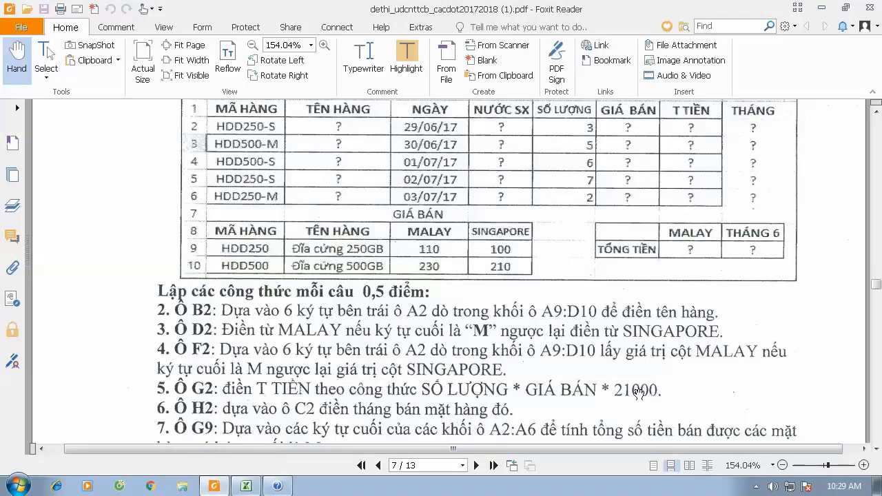
left_click(245, 486)
left_click(217, 271)
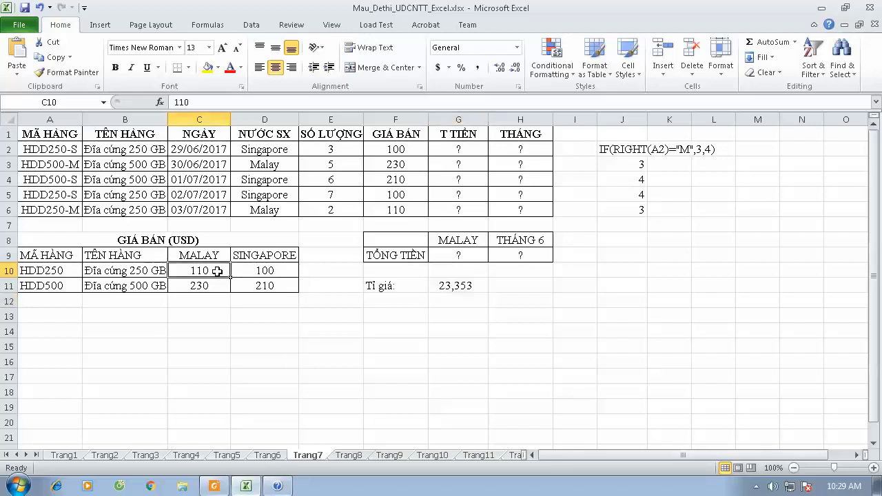
left_click(255, 270)
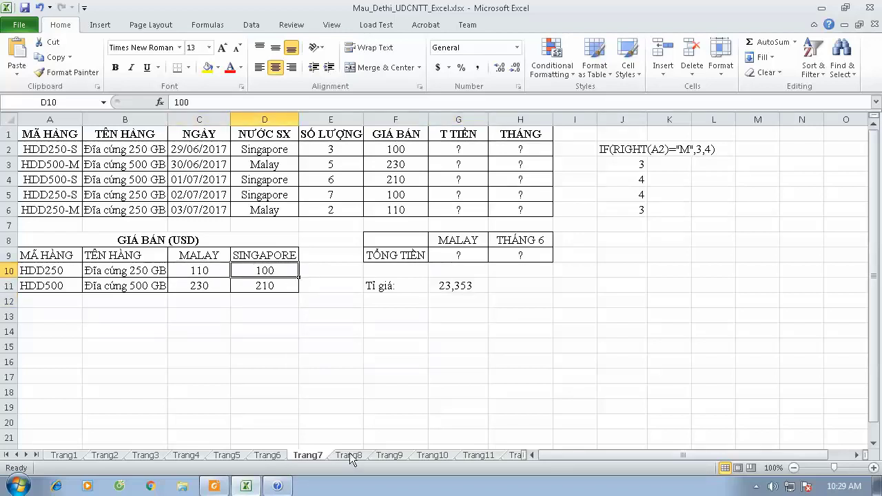
Enter the T TIỀN formula =E2*F2*$G$11 in G2, with the exchange rate cell as an absolute reference.
left_click(458, 149)
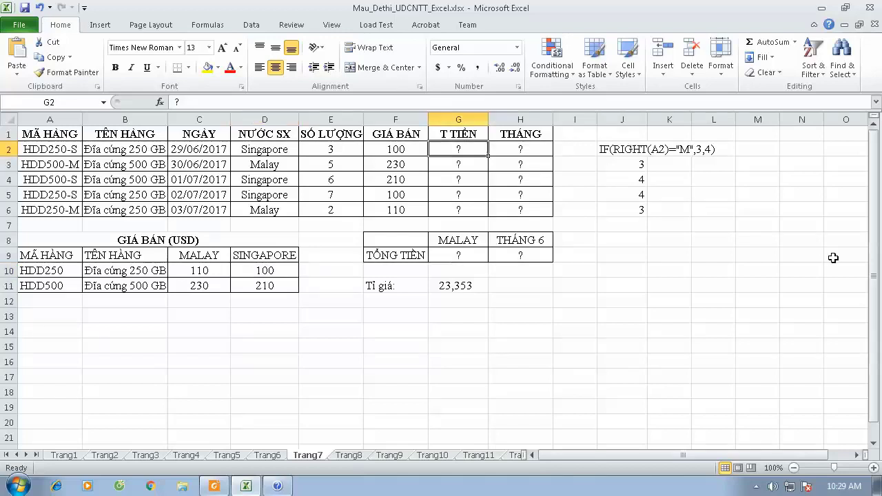
type("=")
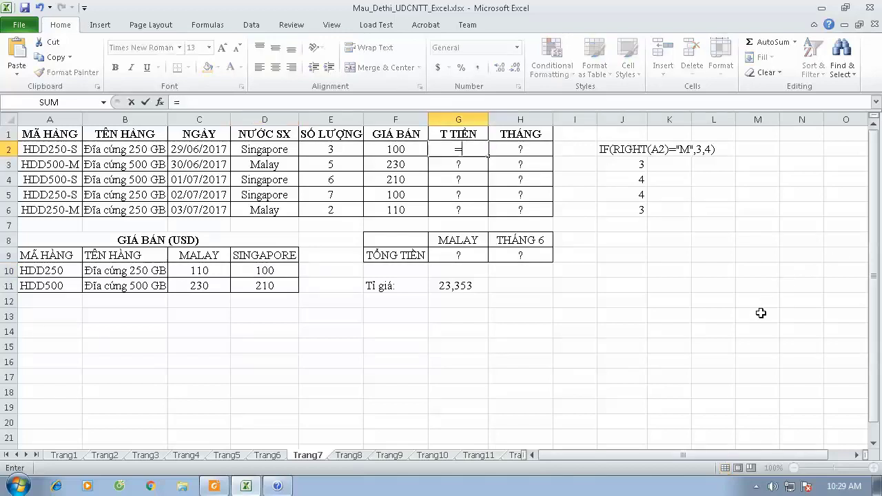
left_click(340, 149)
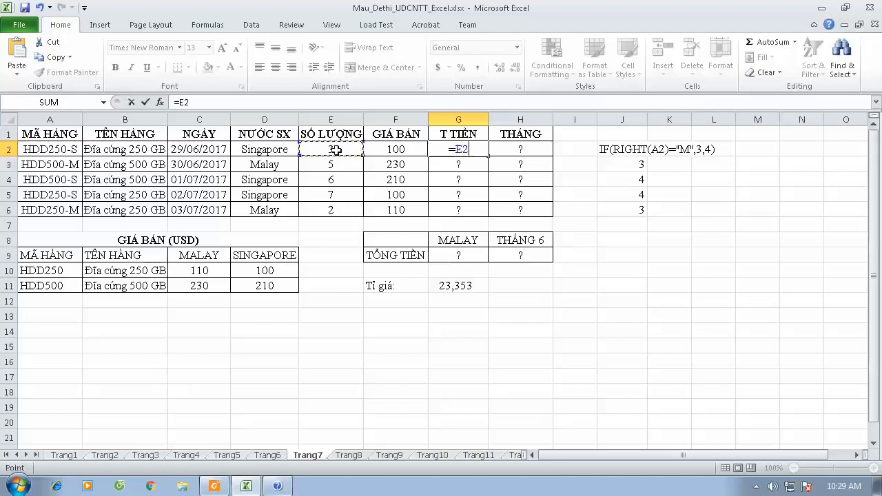
type("*")
left_click(390, 148)
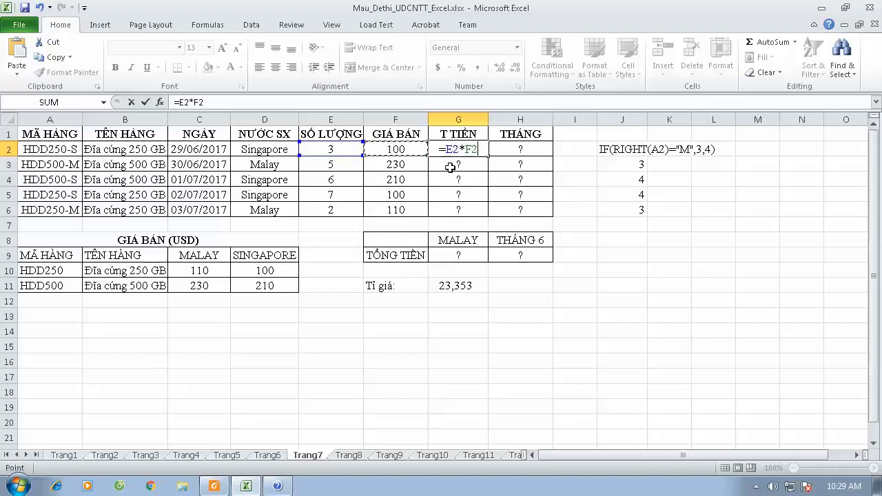
type("*")
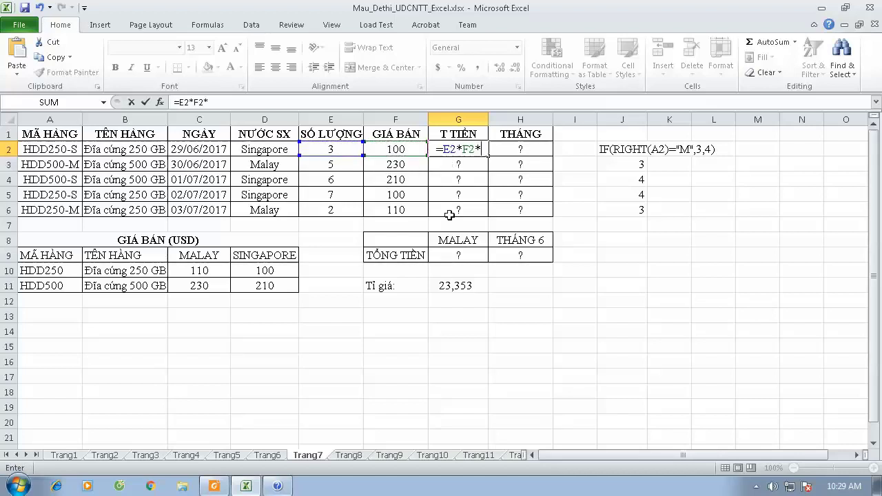
left_click(458, 286)
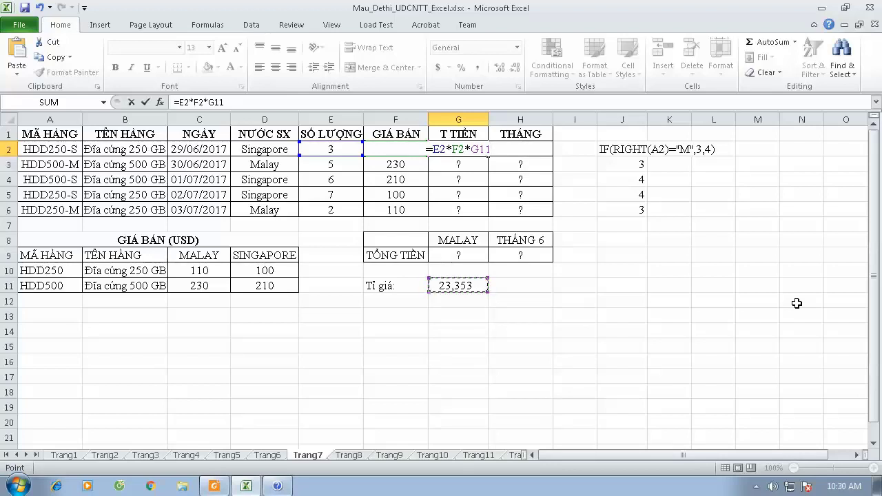
key("F4")
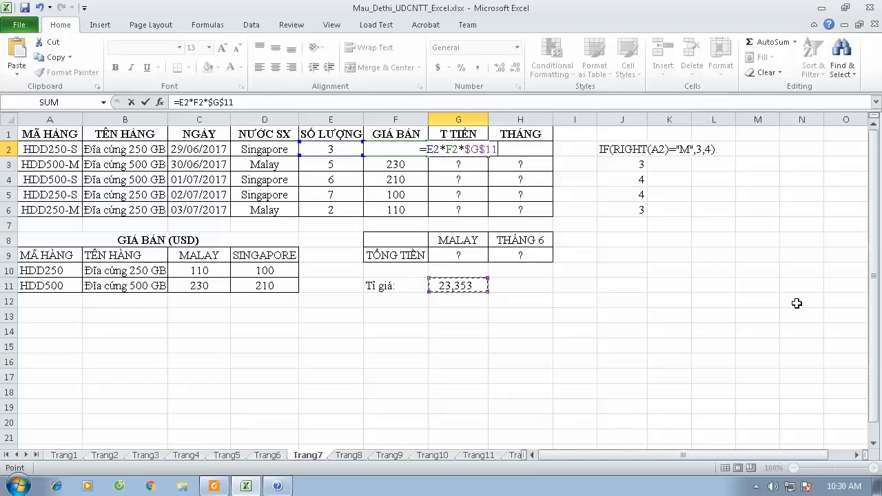
key("Return")
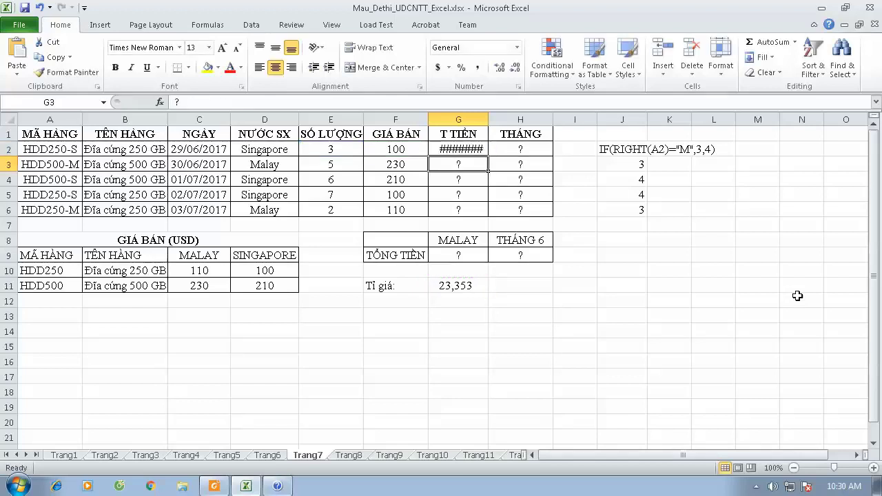
Fill the G2 formula down to G6 and widen column G to fit its amounts.
double_click(488, 120)
left_click(493, 151)
left_click_drag(500, 156, 501, 214)
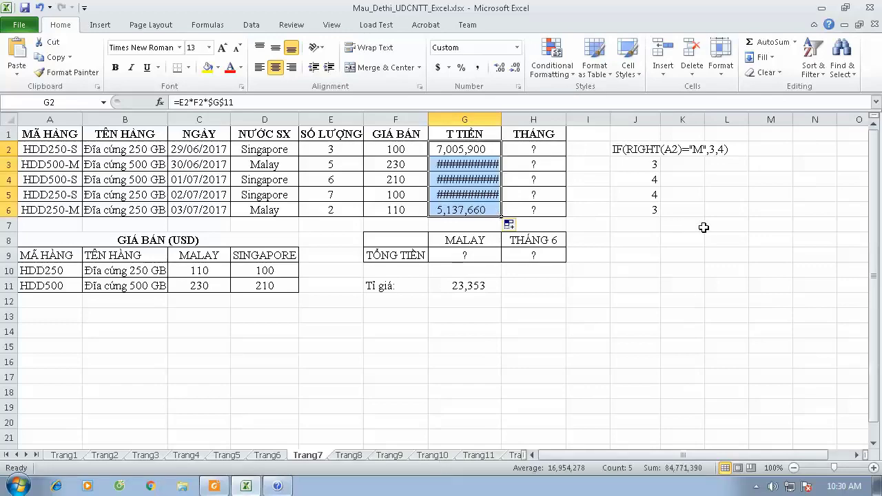
double_click(501, 120)
left_click_drag(479, 149, 469, 201)
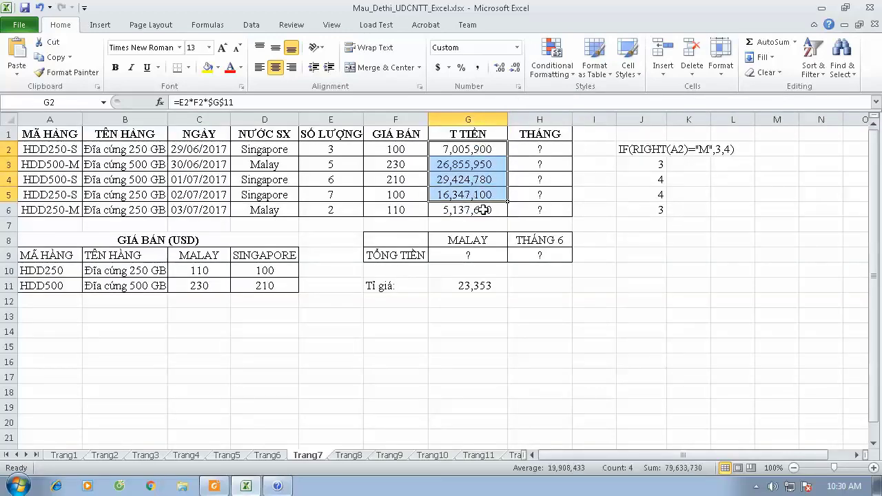
left_click(689, 268)
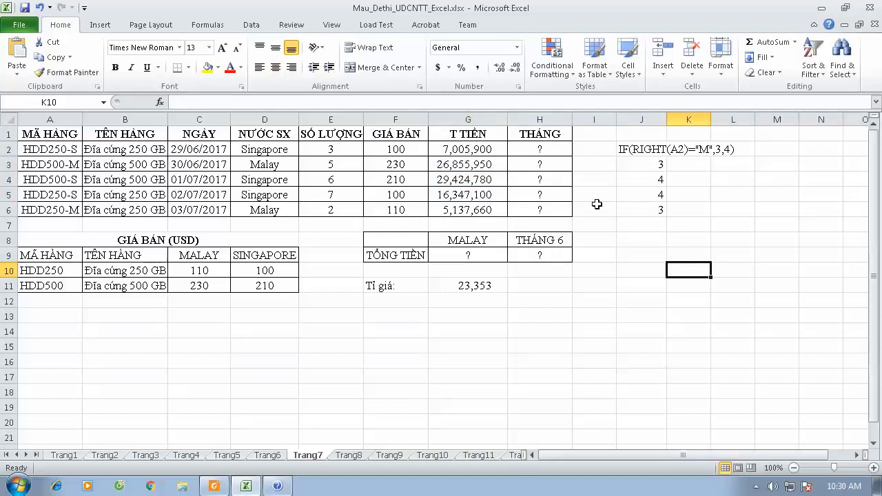
Switch to Foxit Reader to read the H2 requirement in the exam PDF, and return to Excel.
left_click(538, 151)
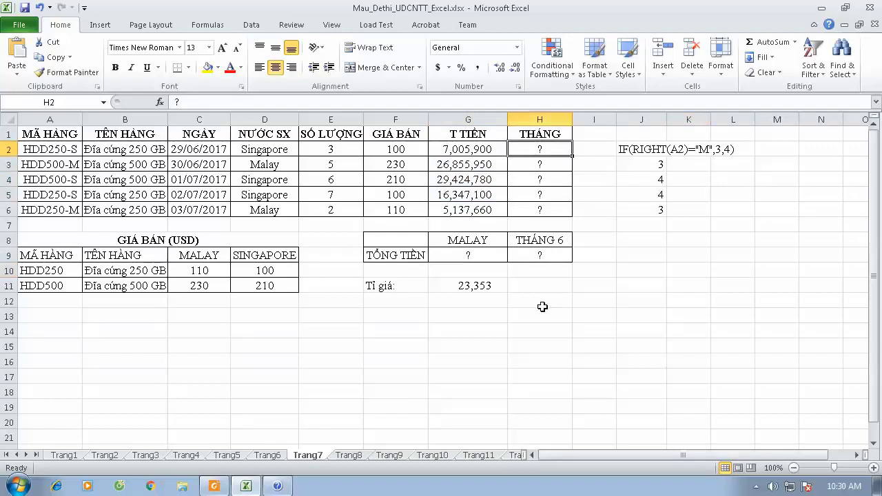
left_click(217, 487)
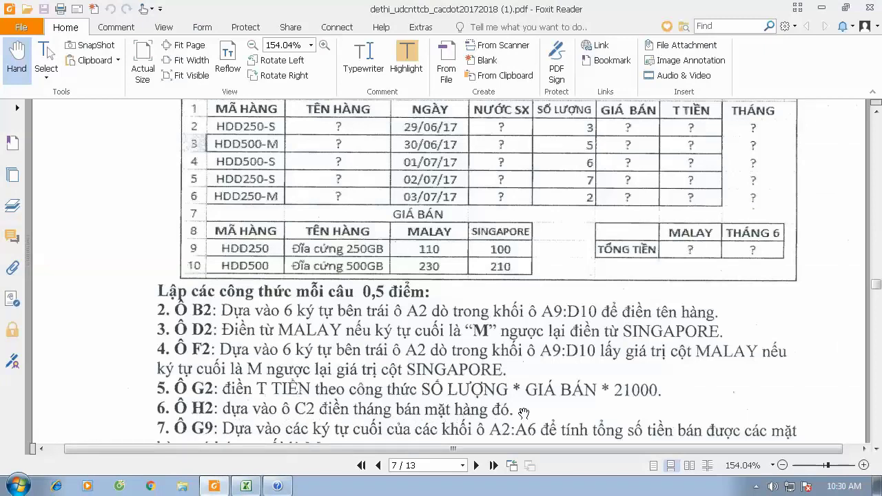
left_click(245, 486)
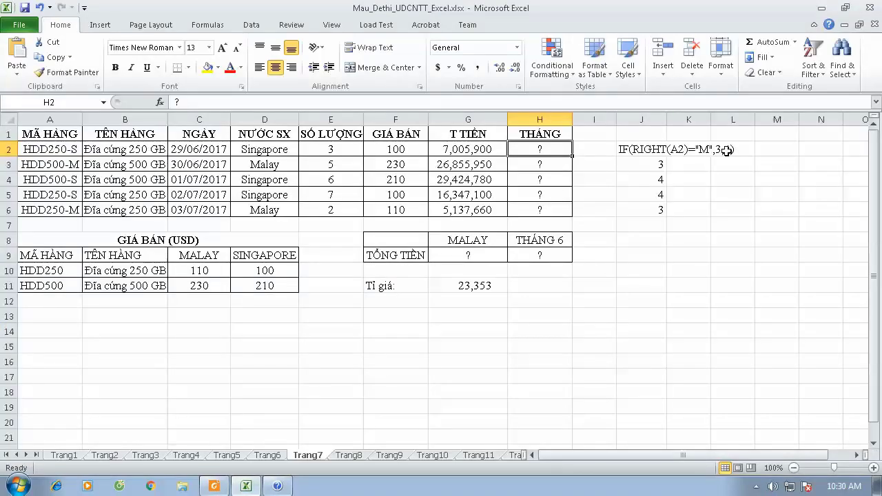
Enter =MONTH(C2) in the THÁNG cell H2 and fill it down to H6.
type("=m")
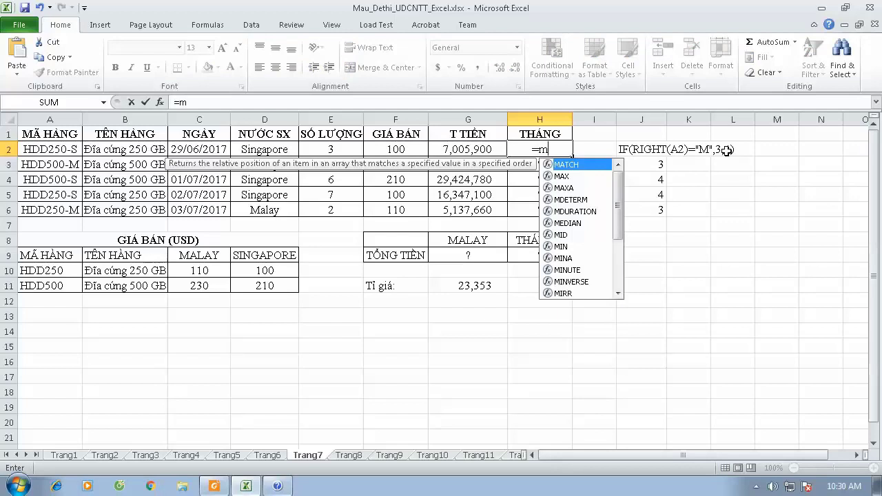
type("o")
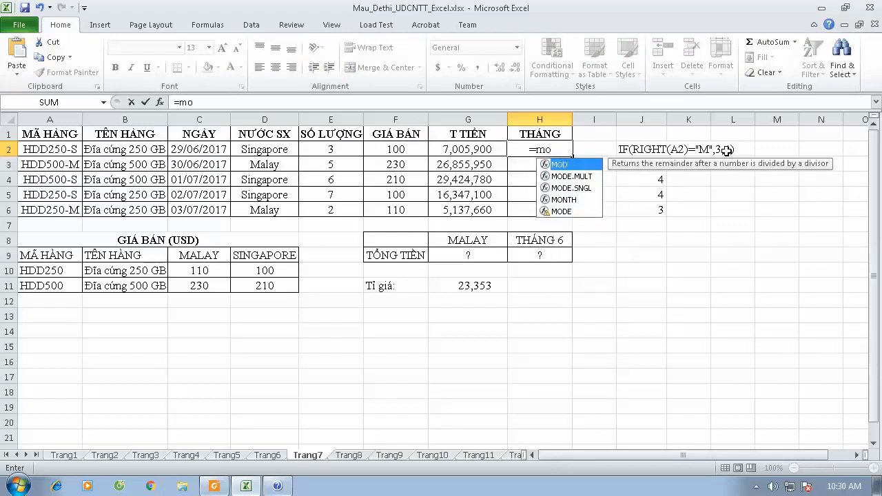
double_click(563, 199)
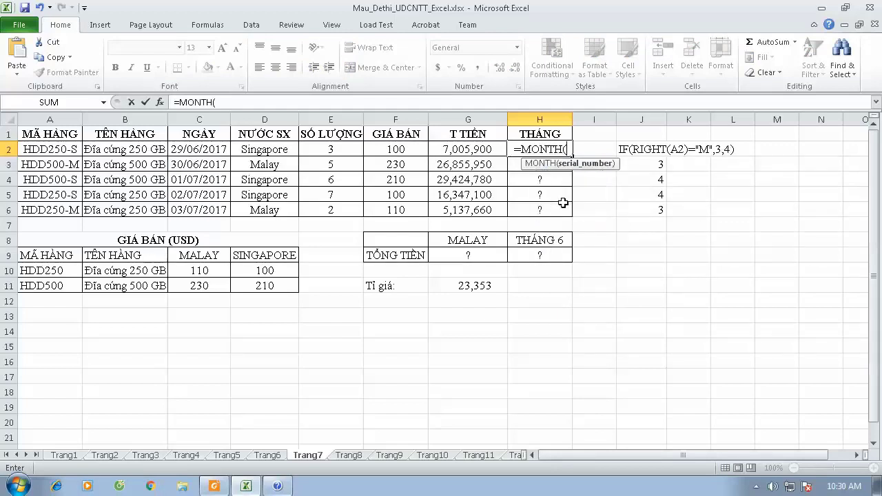
left_click(208, 148)
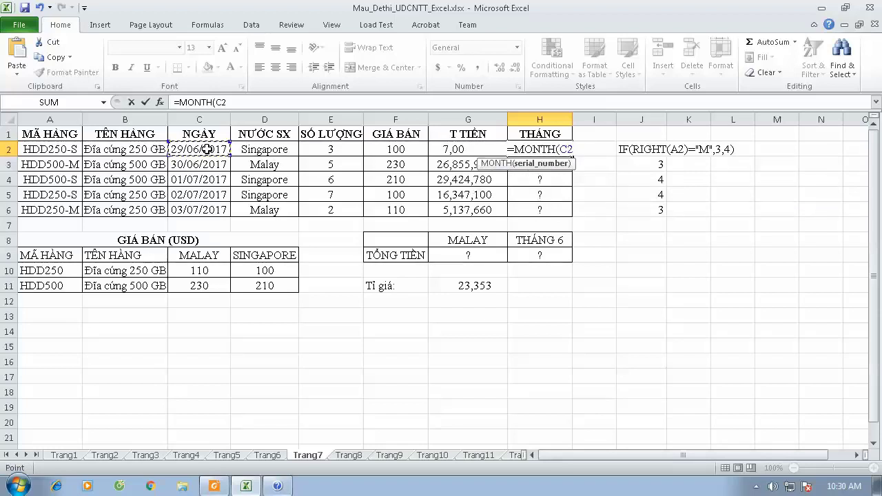
type(")")
key("Return")
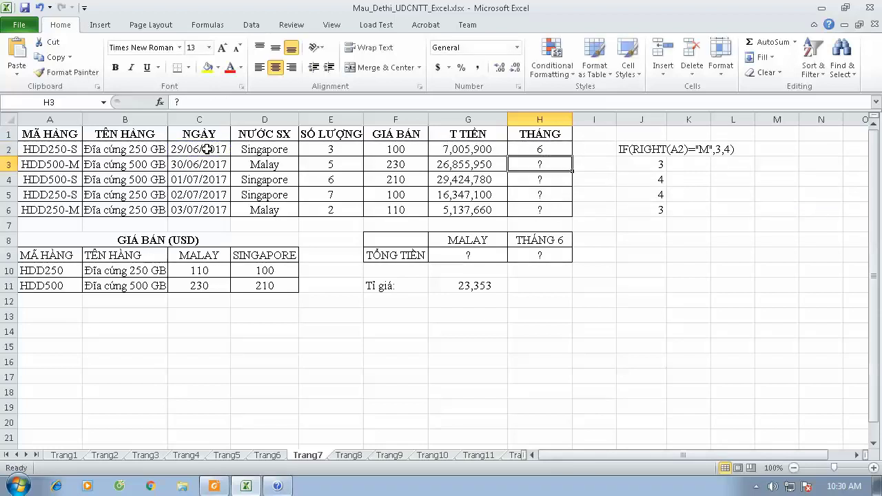
left_click(520, 148)
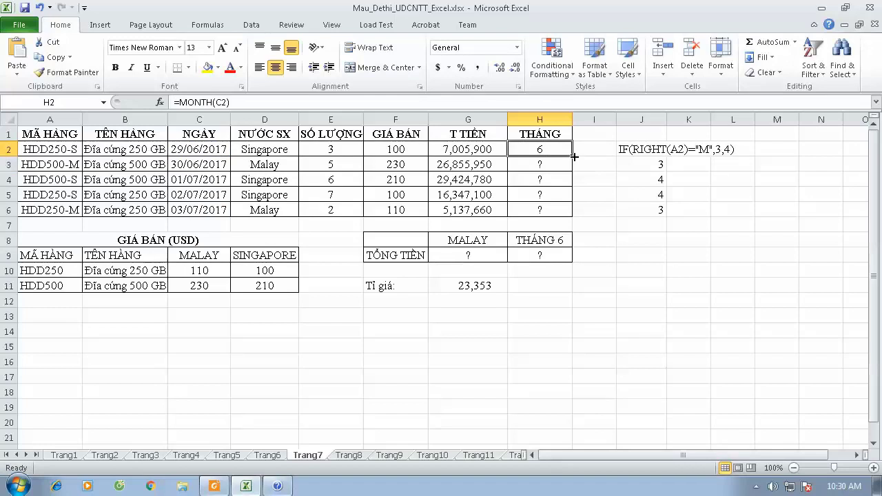
left_click_drag(572, 157, 562, 215)
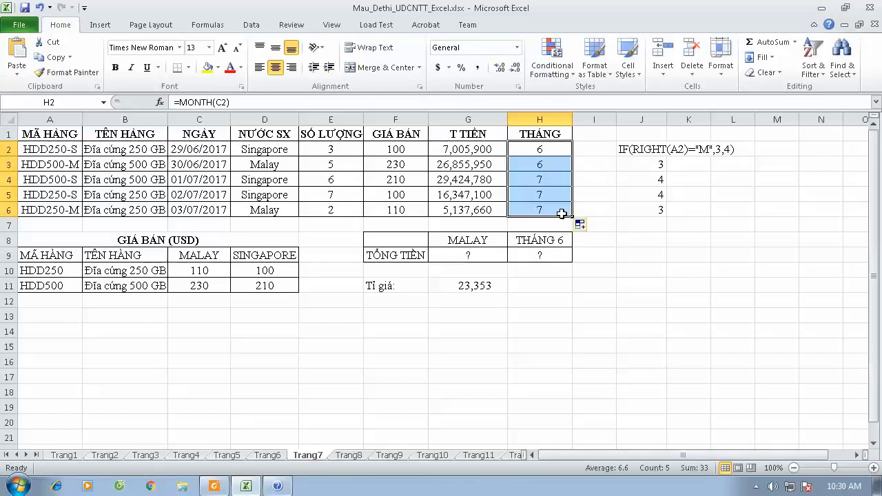
Compare the MALAY heading above the TỔNG TIỀN cell with the spelling in the NƯỚC SX column.
left_click(421, 255)
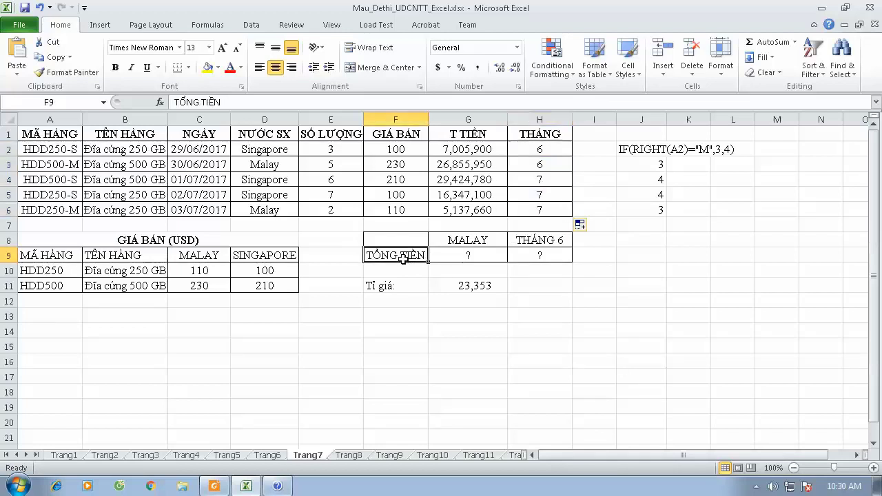
left_click(467, 255)
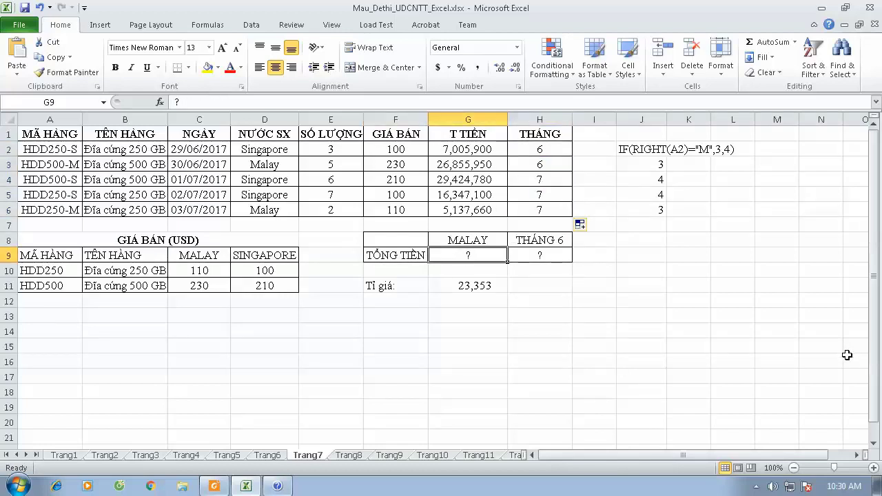
left_click(457, 239)
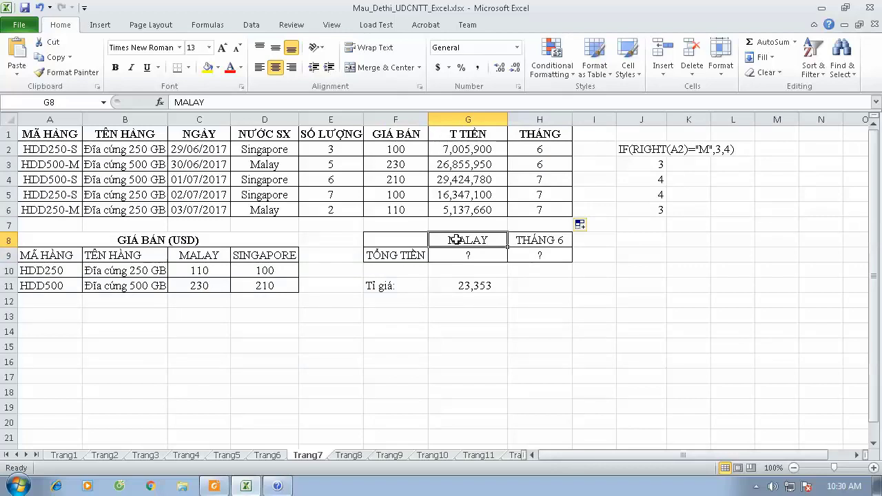
left_click(249, 142)
left_click(502, 241)
double_click(194, 103)
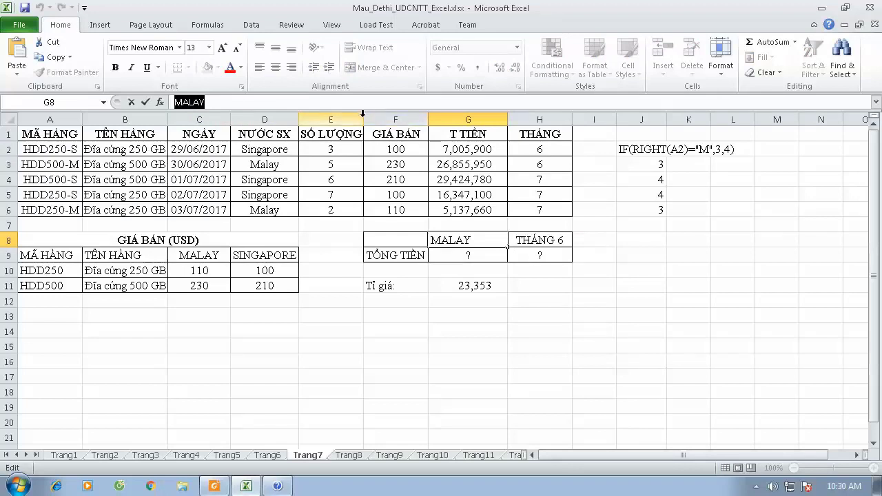
key("Escape")
Change the true result in the D2 IF formula to "MALAY" in capitals.
left_click(246, 145)
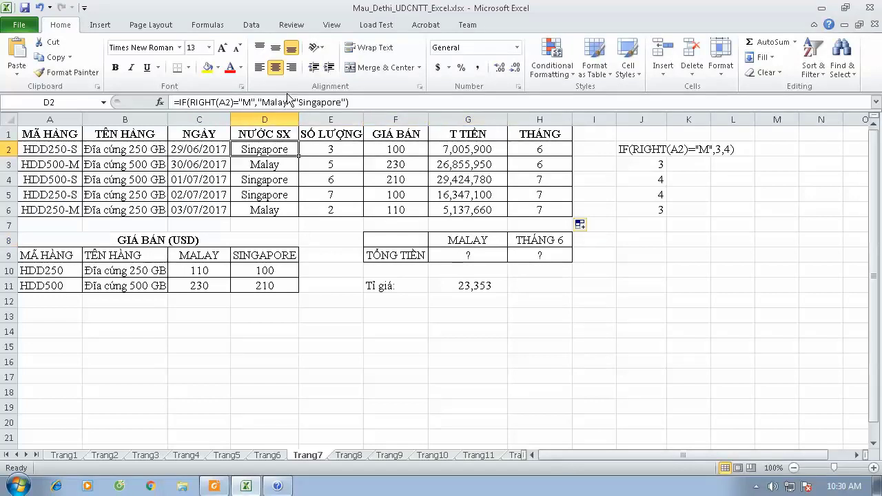
double_click(269, 102)
left_click(270, 102)
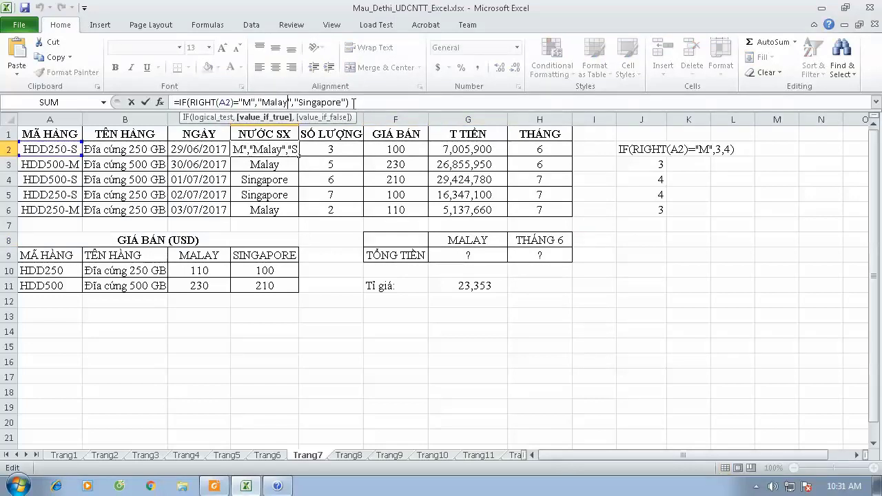
key("Left")
key("shift+Right")
key("shift+Right")
key("shift+Right")
key("shift+Right")
key("shift+Right")
key("shift+Right")
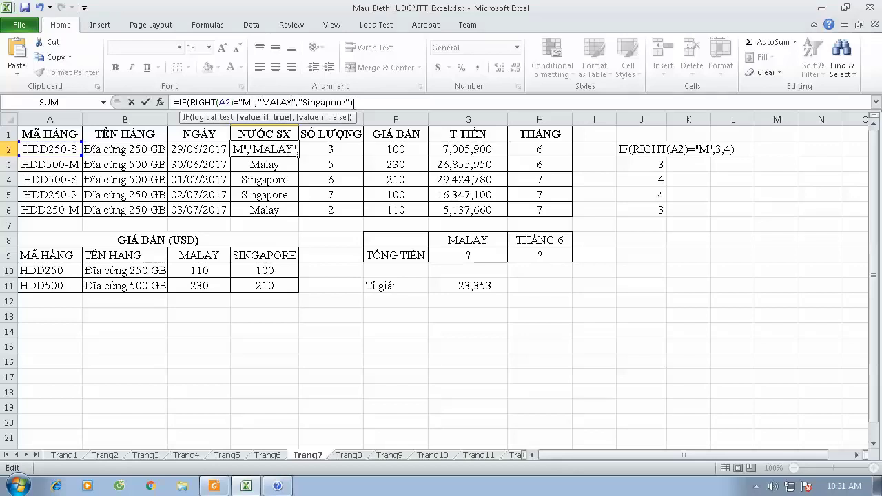
Change the false result in the D2 IF formula to "SINGAPORE" in capitals and fill the formula down to D6.
key("Right")
key("Right")
key("Right")
key("Right")
key("shift+Right")
key("shift+Right")
key("shift+Right")
key("shift+Right")
key("shift+Right")
key("shift+Right")
key("shift+Right")
key("shift+Right")
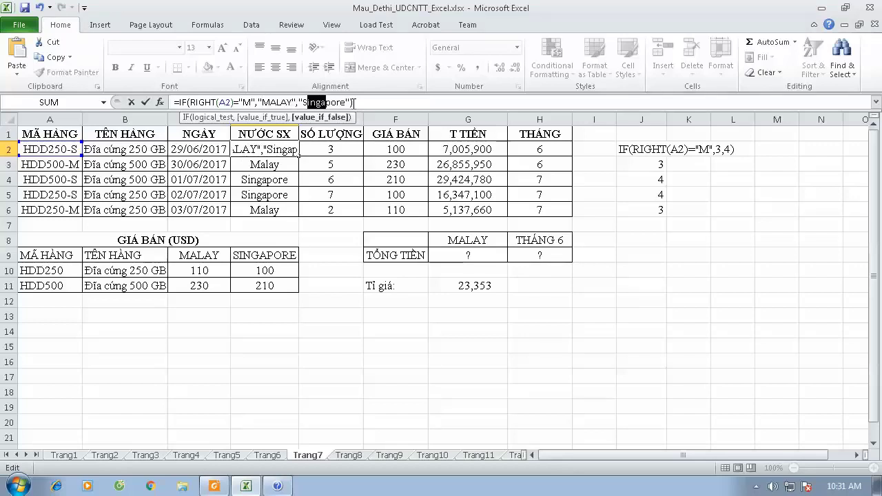
type("INGAPO")
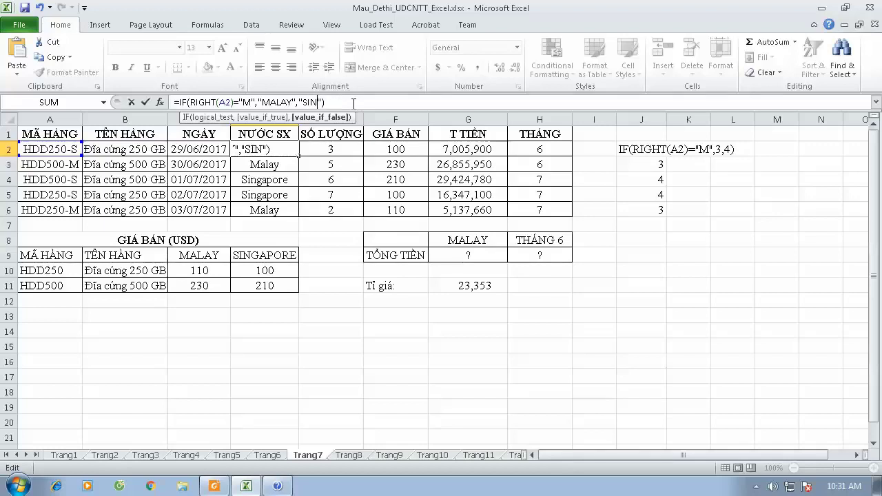
type("RE")
key("Return")
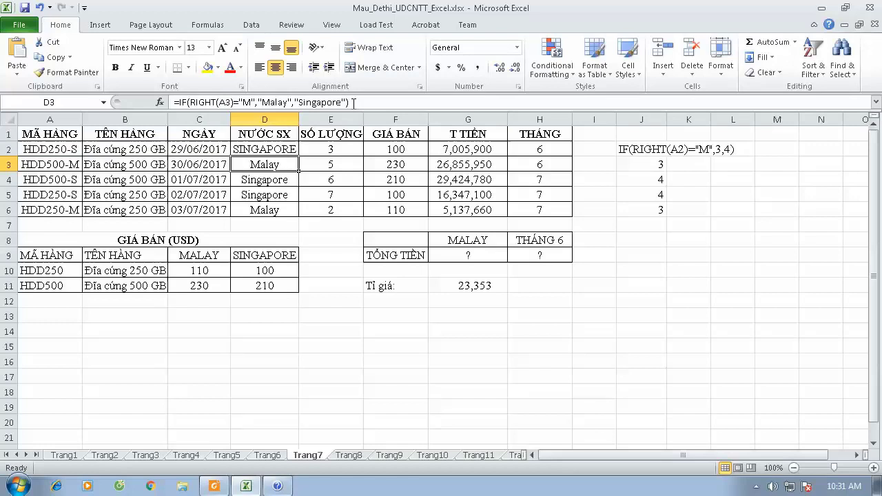
left_click(292, 149)
double_click(298, 155)
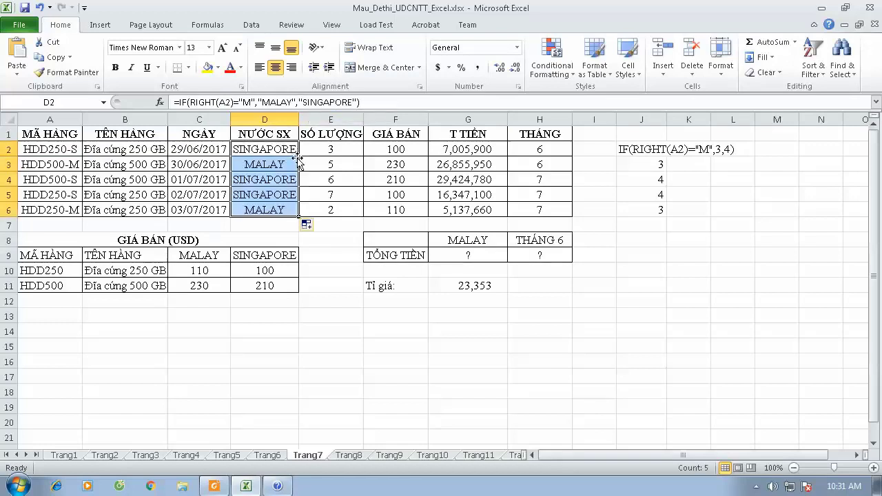
Write the formula =SUMIF(D2:D6,G8,G2:G6) in the MALAY TỔNG TIỀN cell G9.
left_click(491, 257)
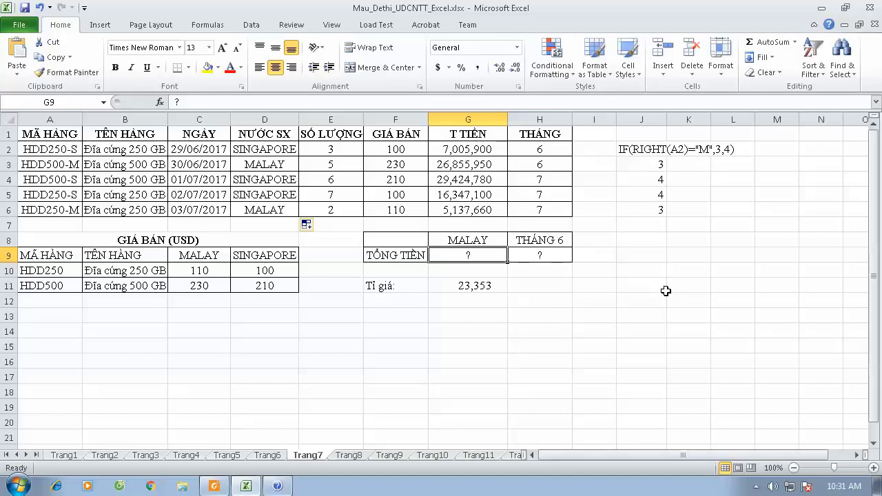
type("=")
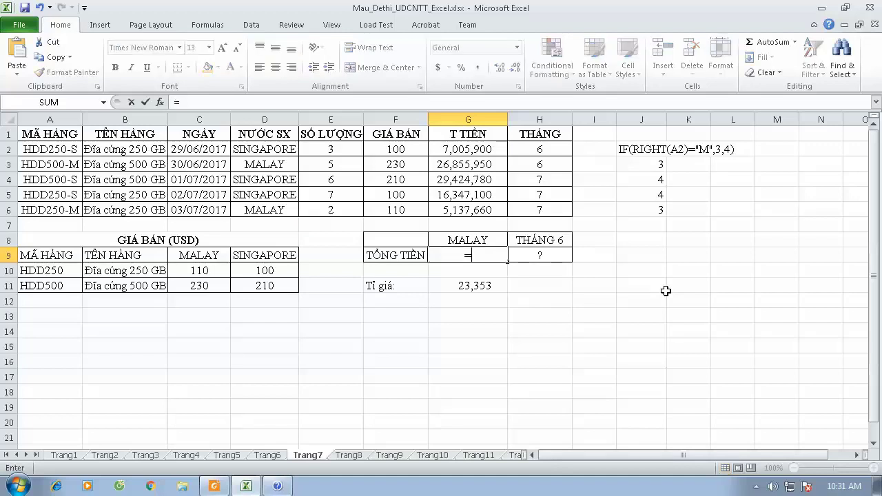
type("sumif(")
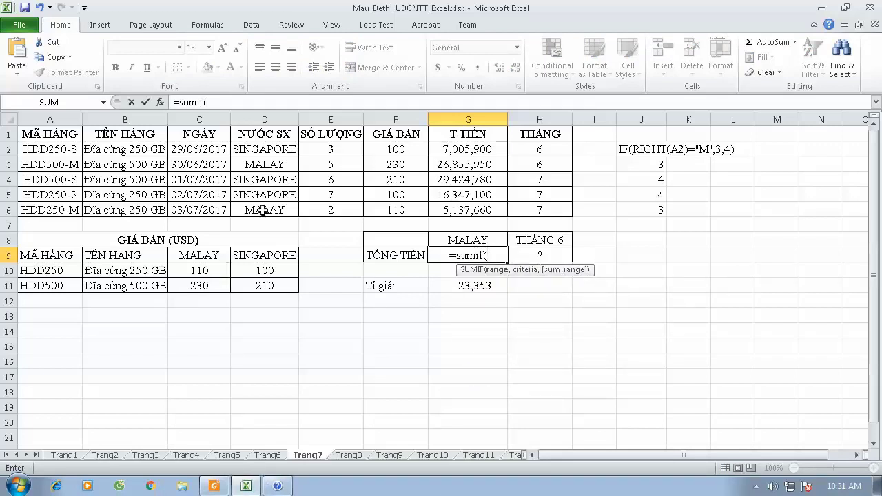
left_click_drag(262, 148, 260, 211)
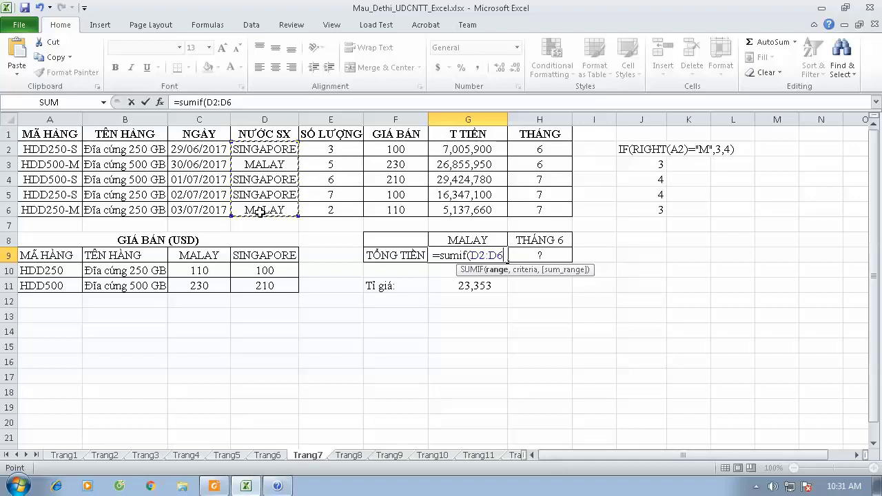
type(",")
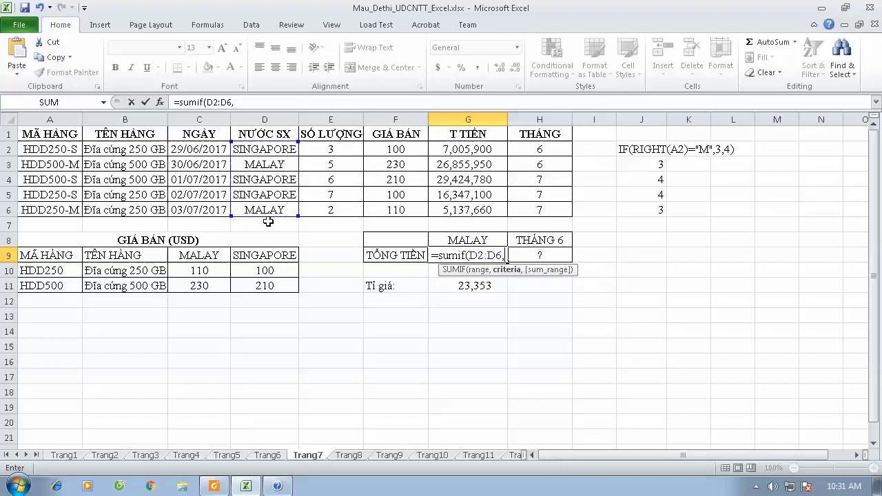
left_click(451, 237)
type(",")
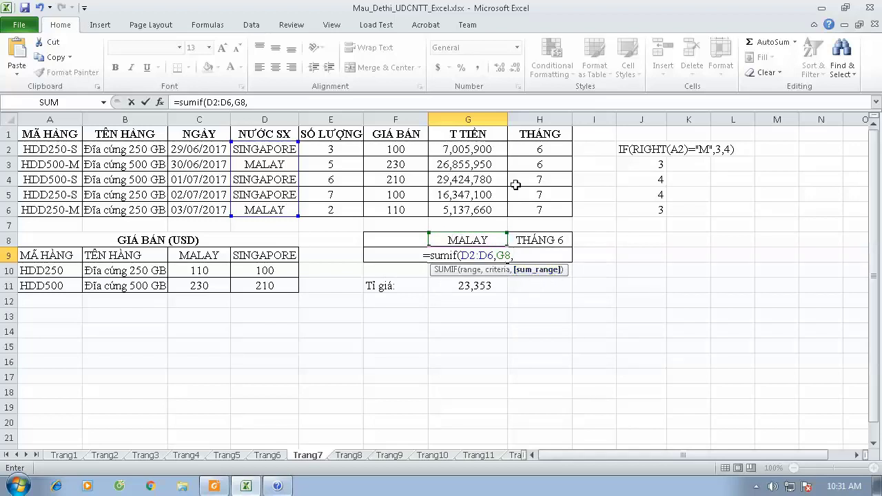
left_click_drag(482, 149, 484, 205)
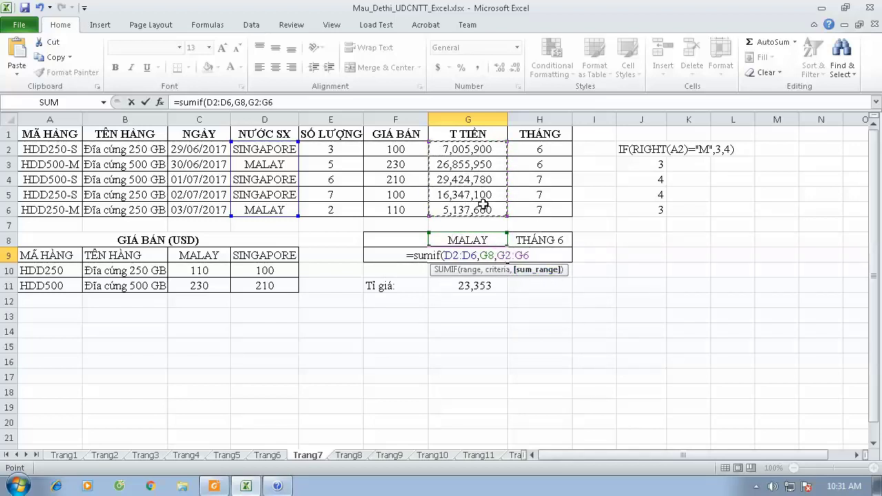
type(")")
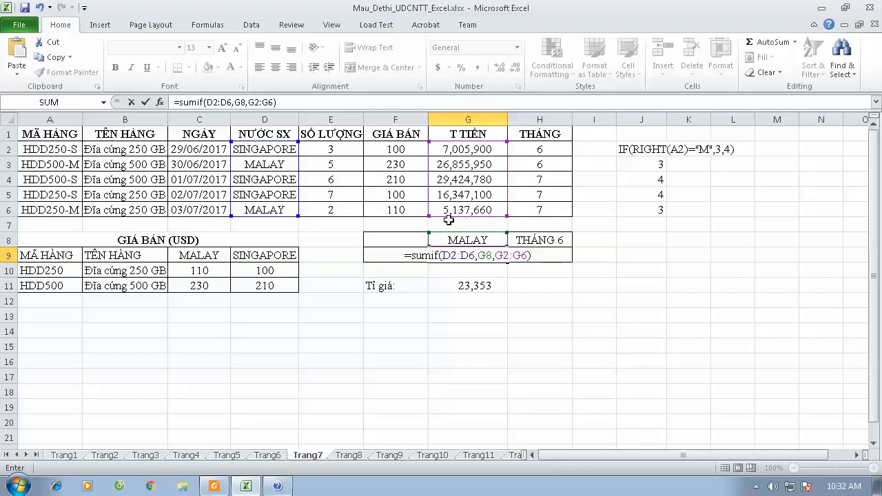
Review the range, criteria and sum range arguments of the G9 SUMIF formula and accept it.
left_click_drag(442, 255, 476, 254)
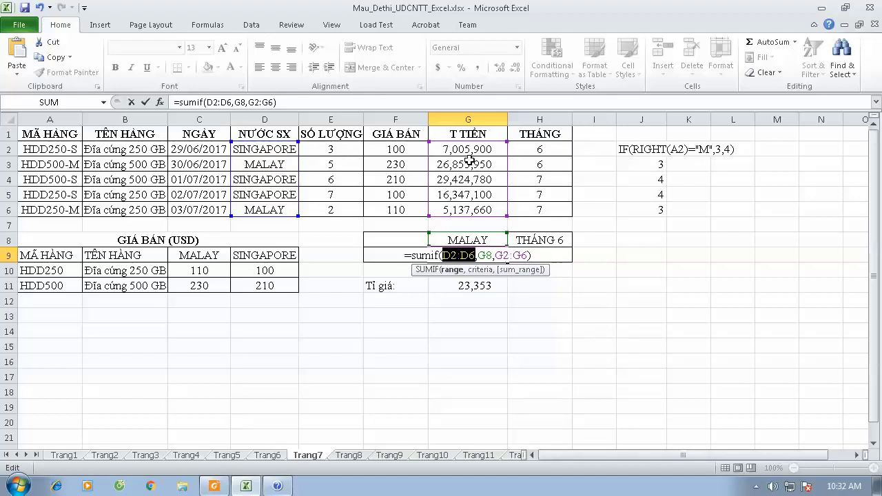
key("Left")
key("Left")
key("Right")
key("Right")
key("Right")
key("Right")
key("Right")
key("Right")
key("Right")
key("Right")
key("Right")
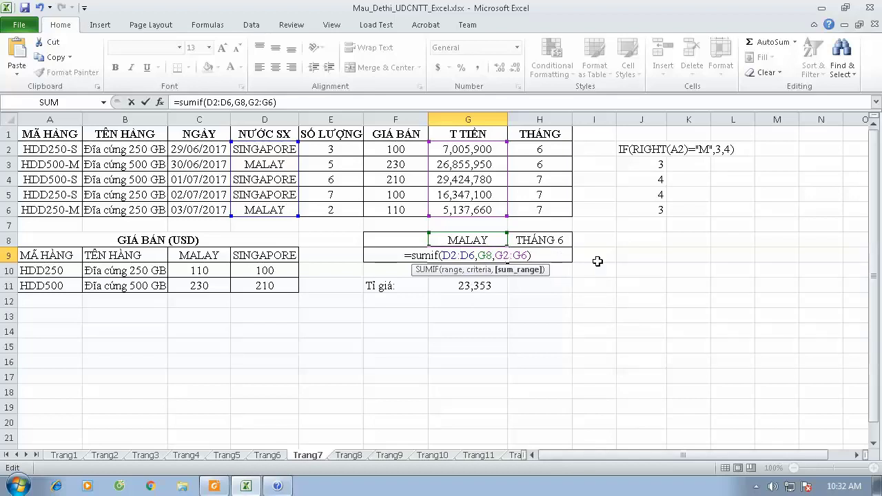
key("Return")
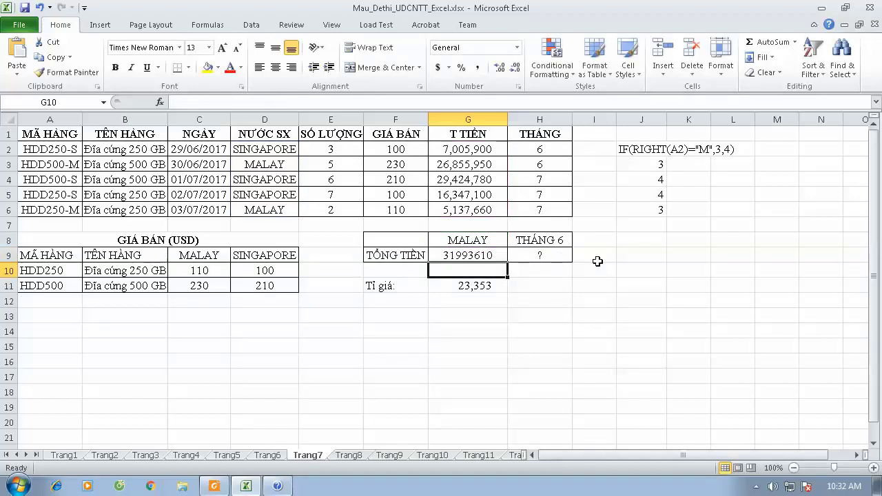
Enter =SUMIF(H2:H6,6,G2:G6) in the THÁNG 6 TỔNG TIỀN cell H9.
left_click(544, 256)
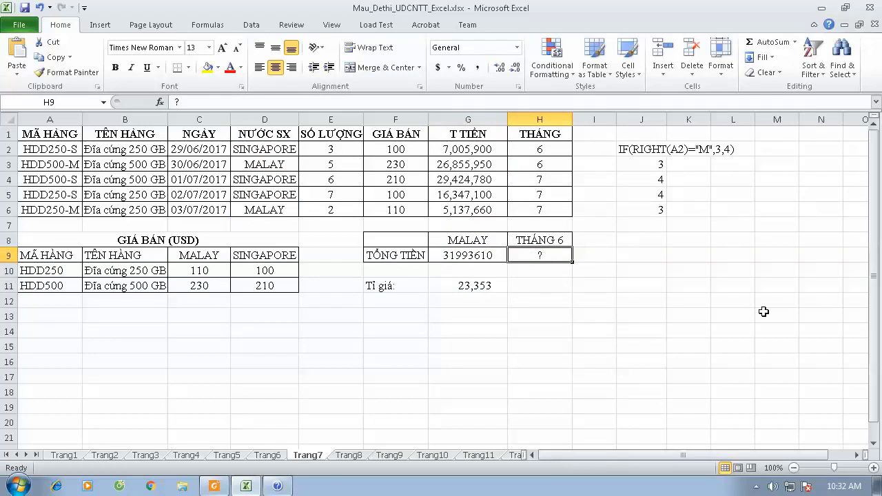
left_click(468, 252)
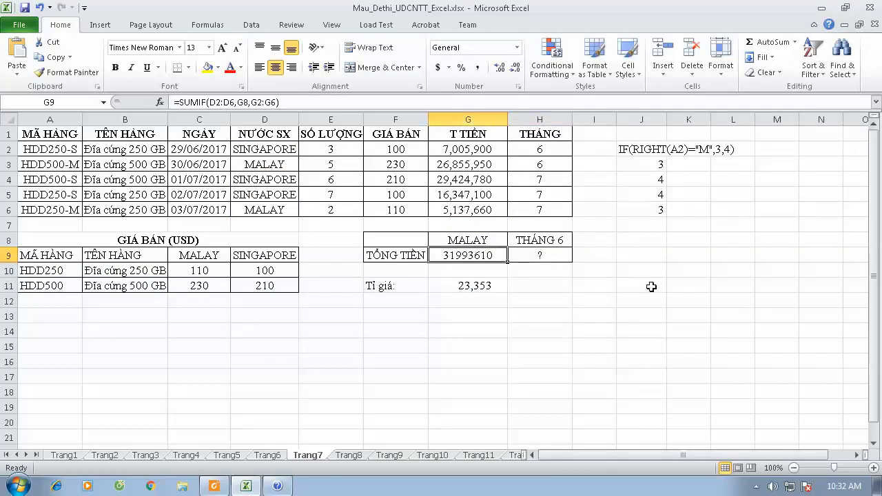
left_click(553, 259)
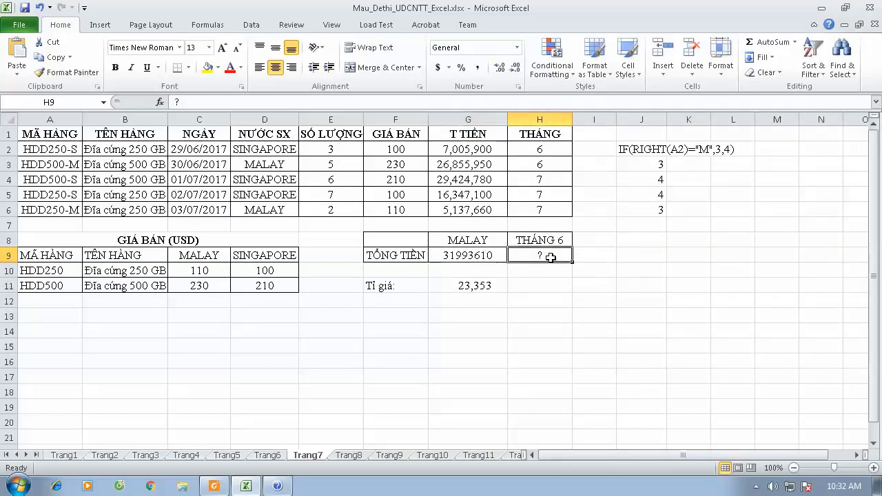
type("=s")
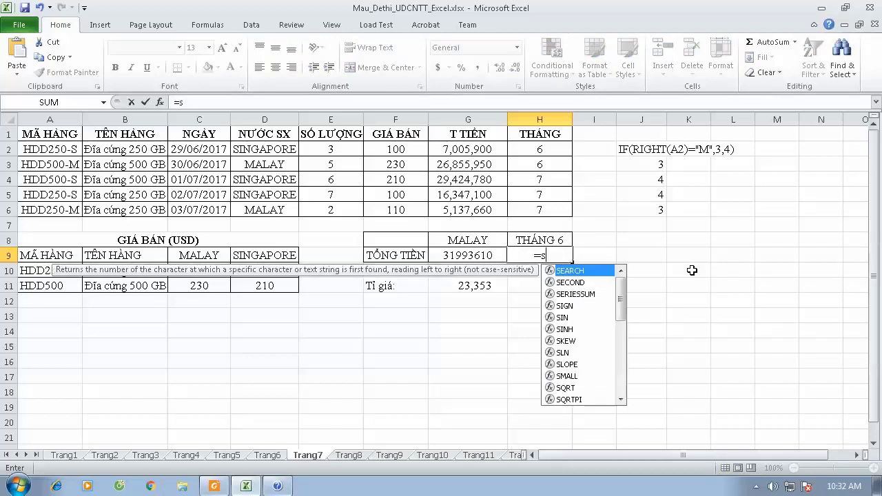
type("umi")
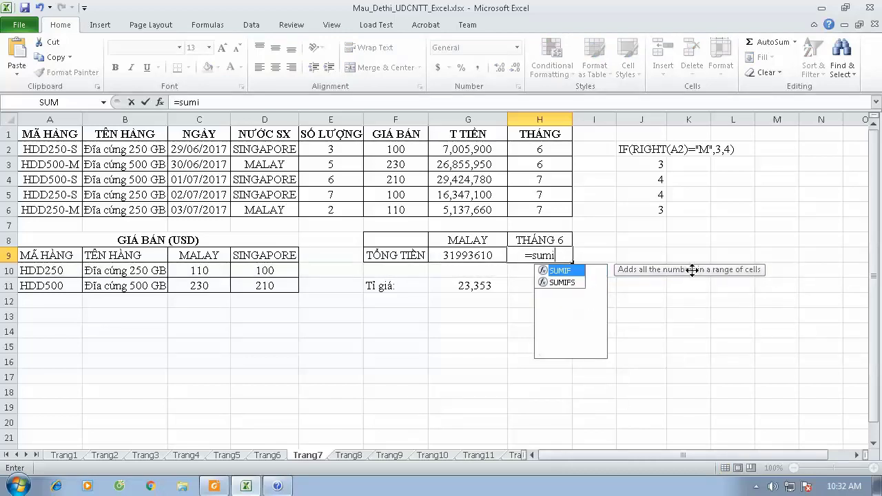
type("f(")
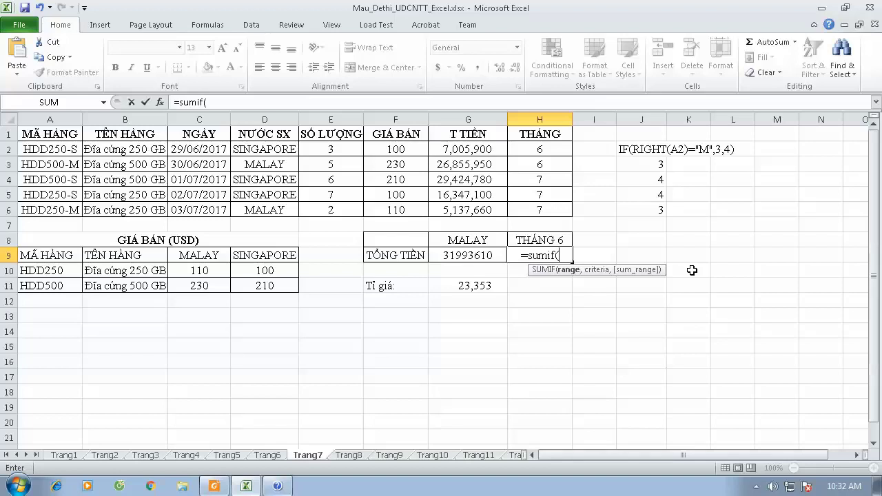
left_click_drag(536, 154, 530, 210)
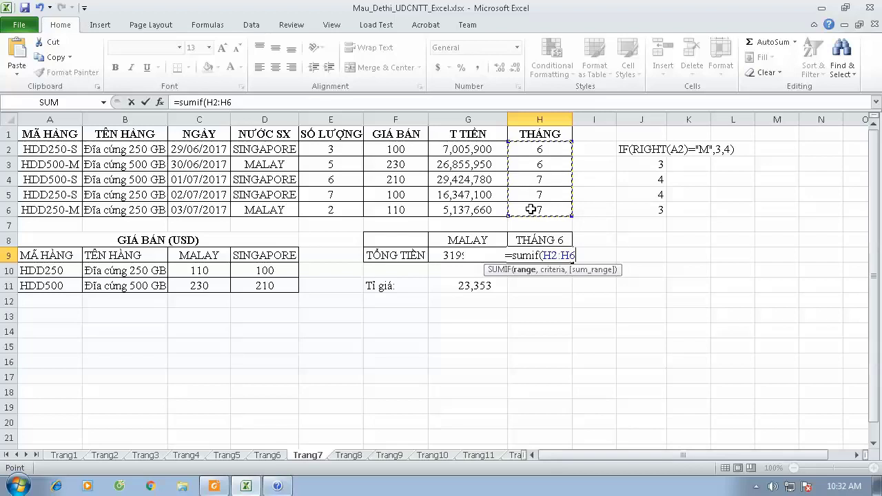
type(",")
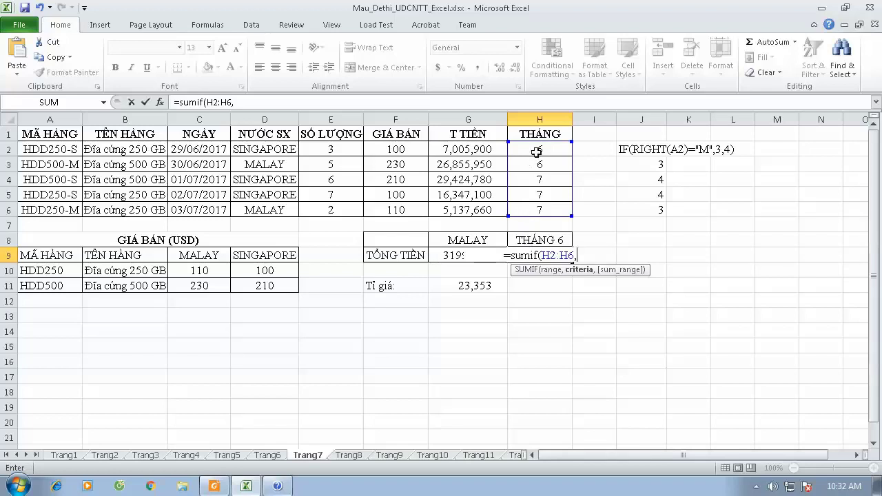
type("6")
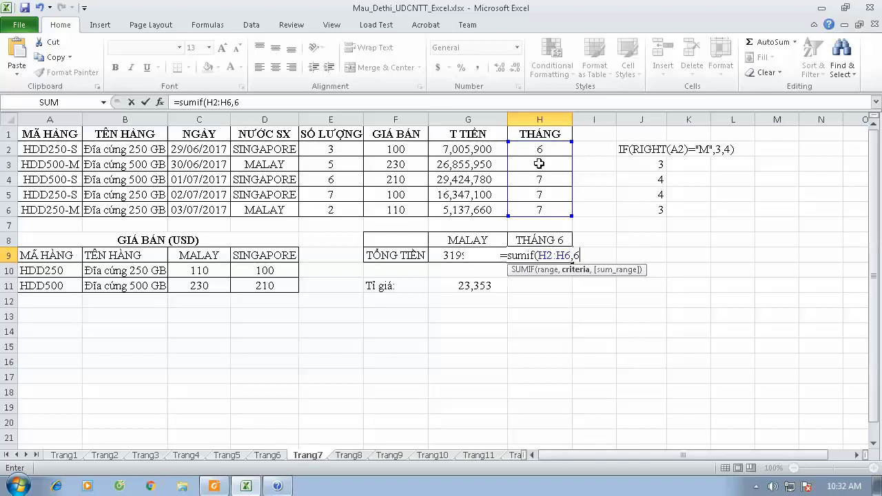
type(",")
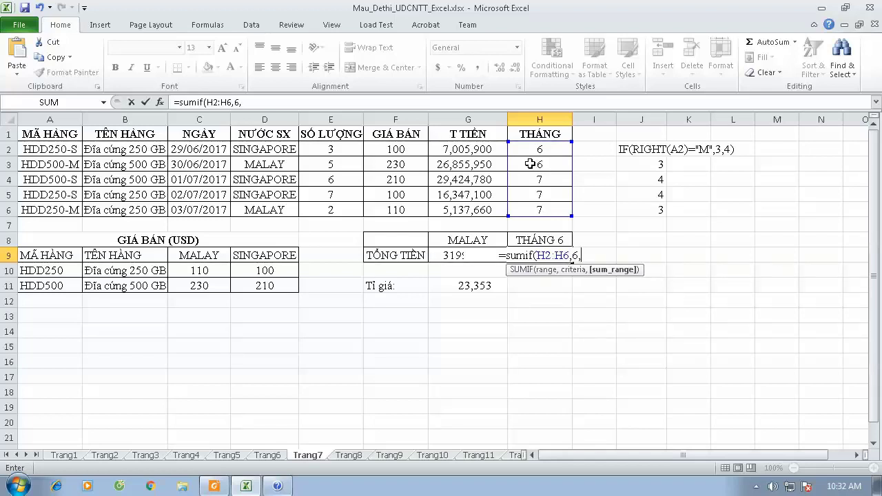
left_click_drag(474, 147, 446, 211)
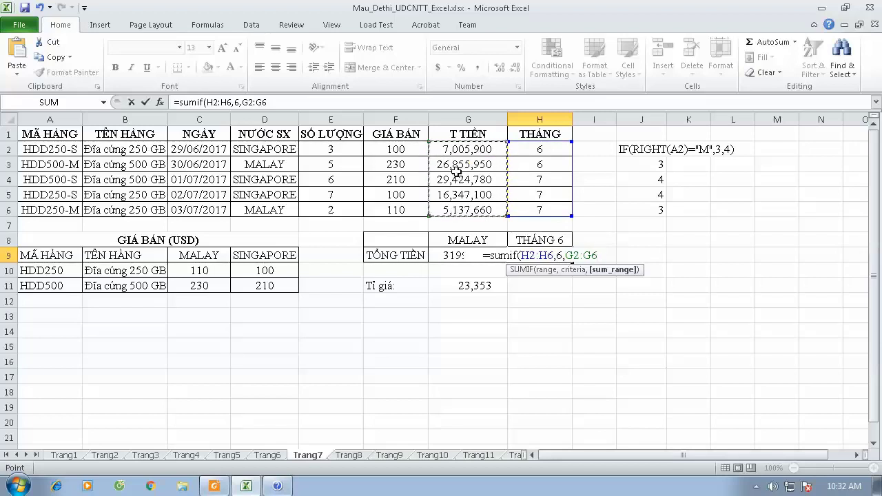
type("_")
key("BackSpace")
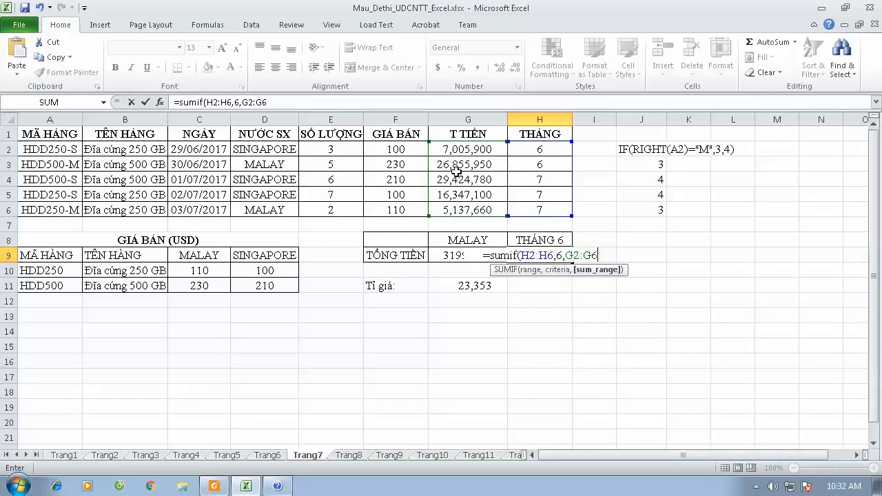
key("Return")
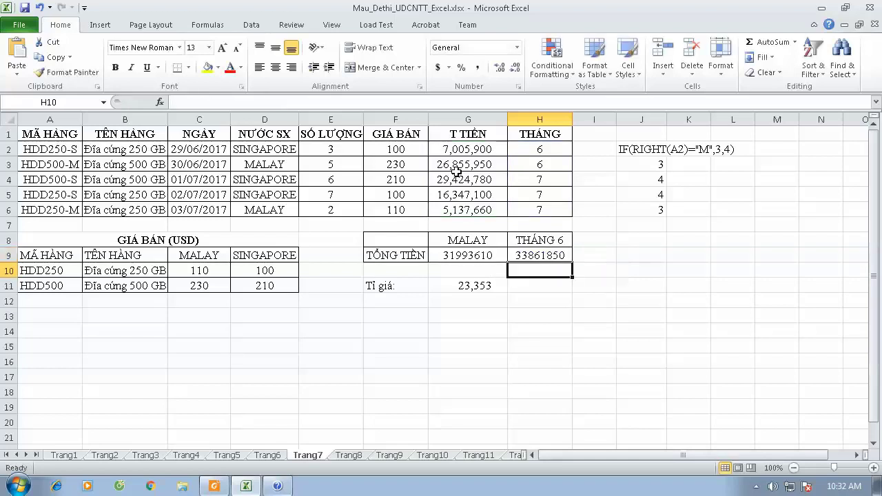
left_click(541, 258)
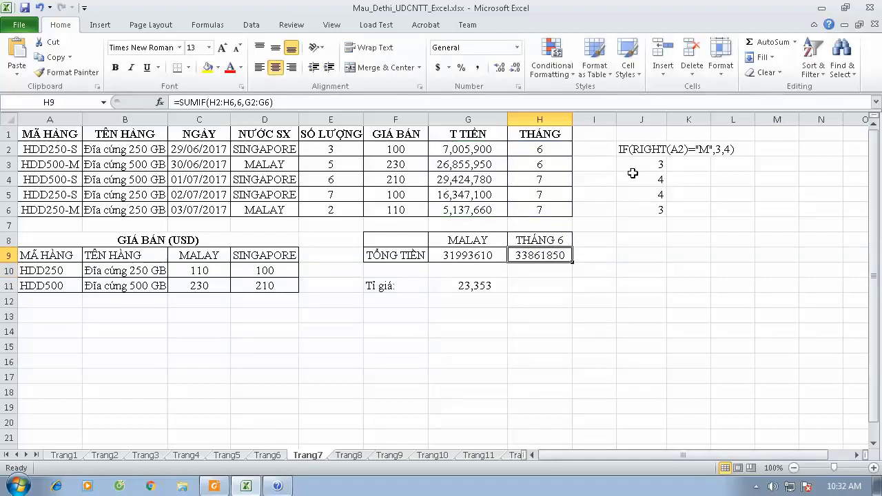
Clear the helper IF notes and their trial results from columns J to L.
left_click(639, 119)
left_click_drag(640, 112, 749, 119)
key("Delete")
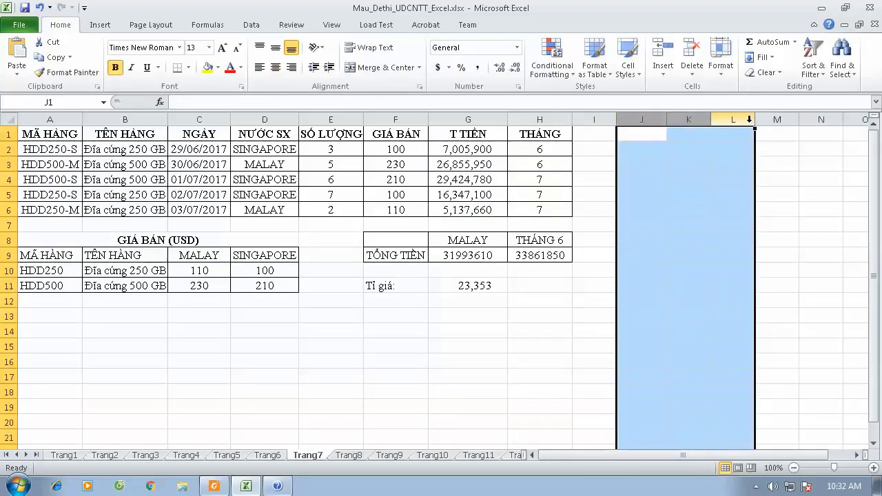
left_click(512, 315)
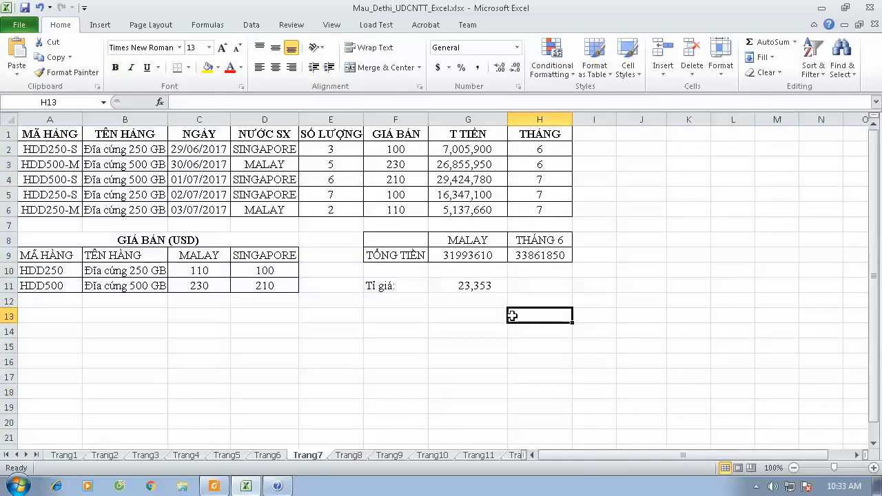